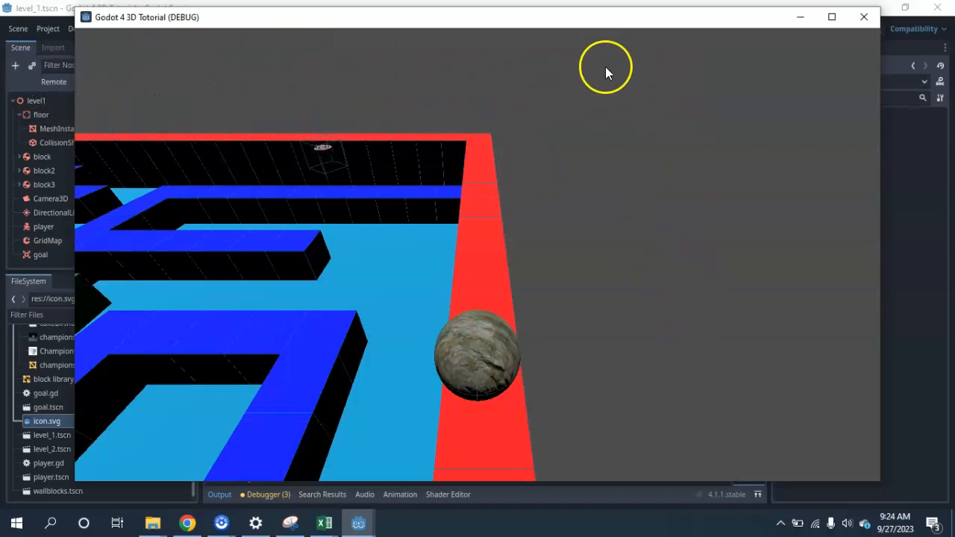
# Roll the ball around and off the maze in the running game, and close the game window
pyautogui.press('Up')
pyautogui.press('Down')
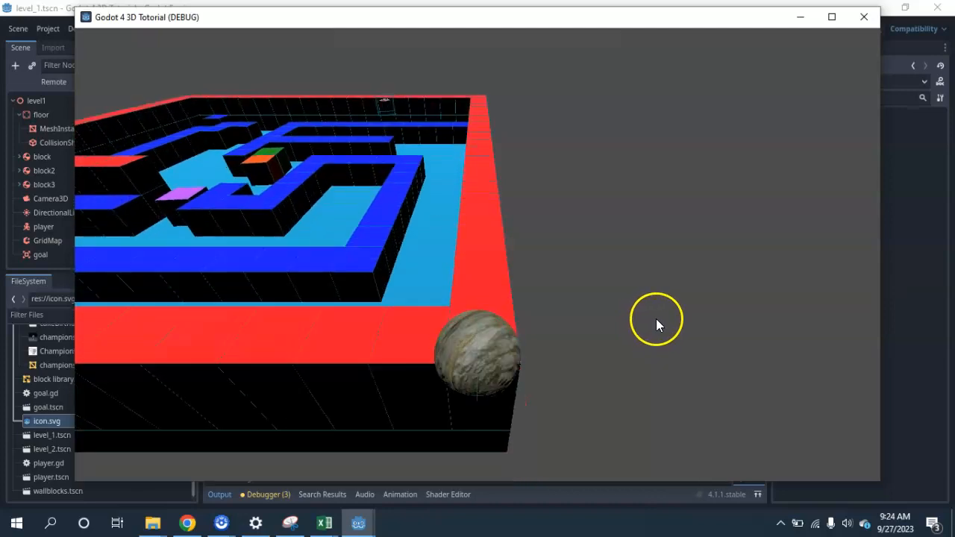
pyautogui.press('Left')
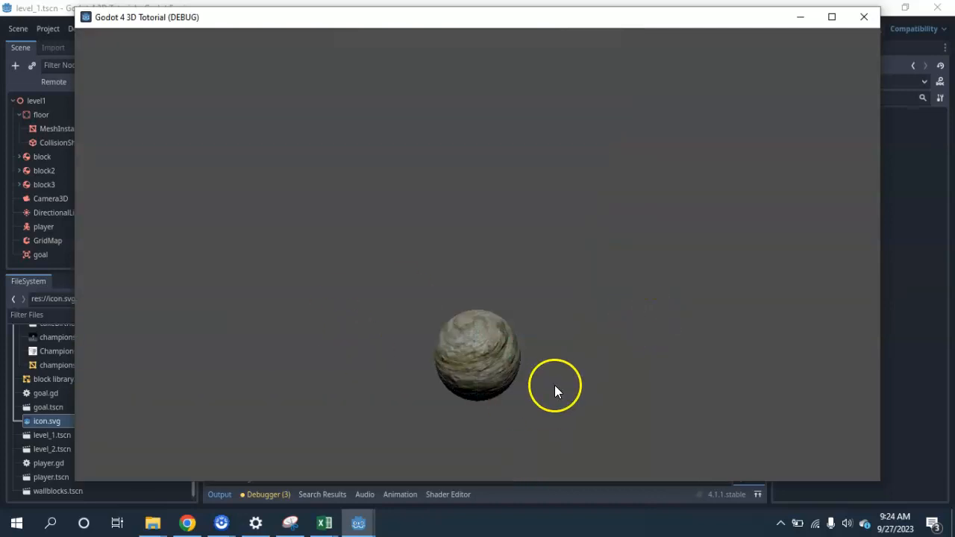
pyautogui.click(863, 17)
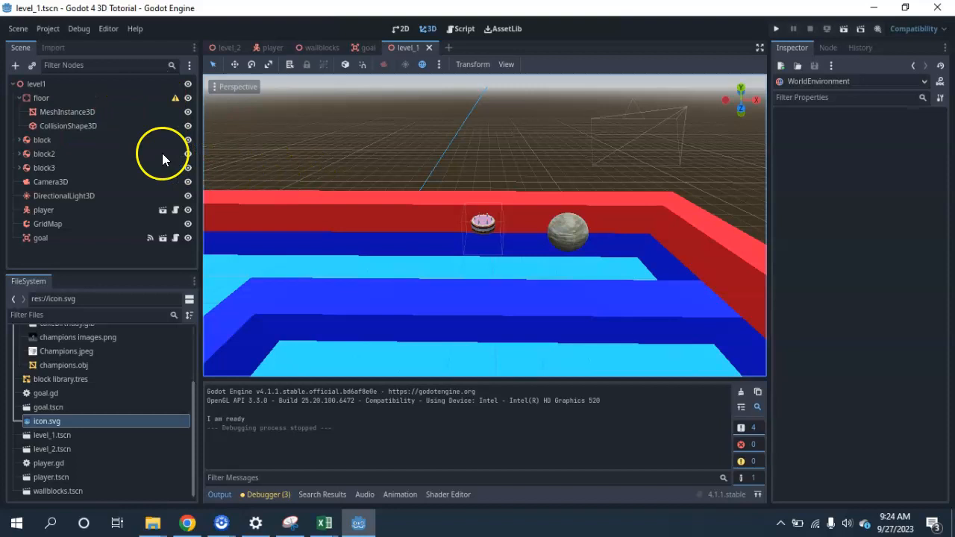
# Add a WorldEnvironment node as a child of the level1 root node
pyautogui.click(19, 98)
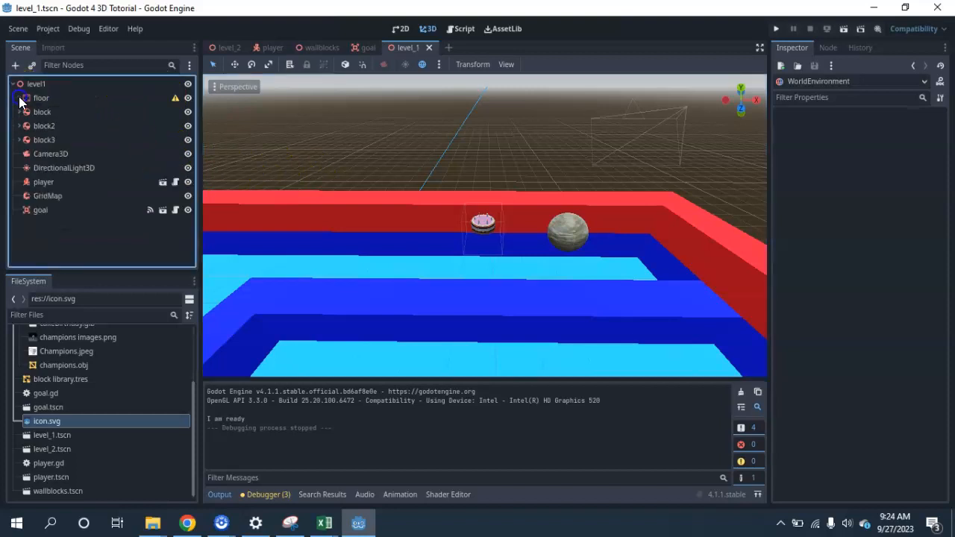
pyautogui.click(24, 83)
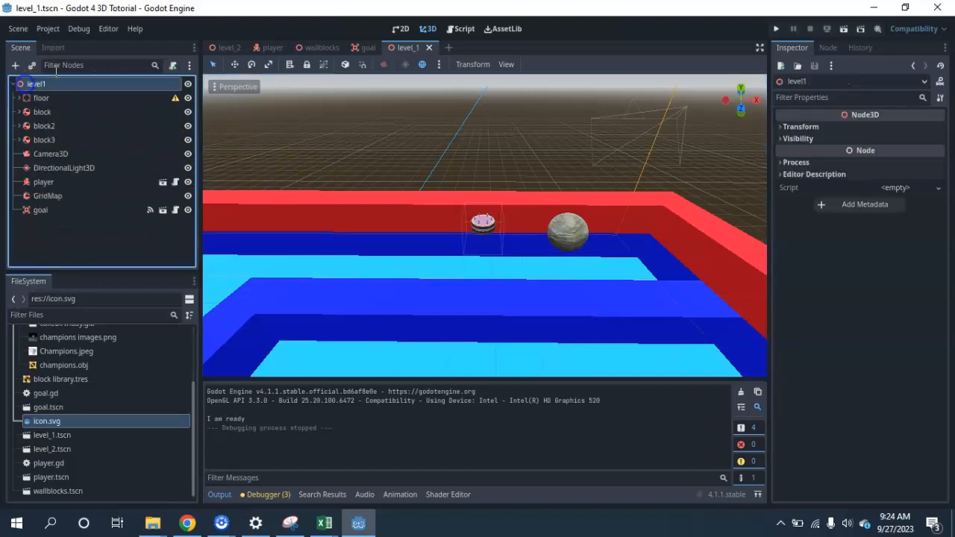
pyautogui.click(15, 66)
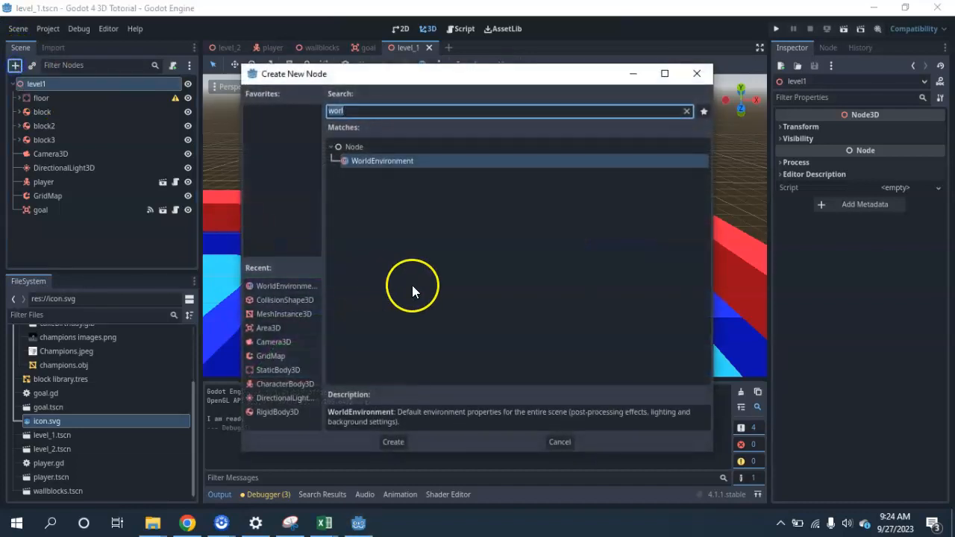
pyautogui.doubleClick(405, 159)
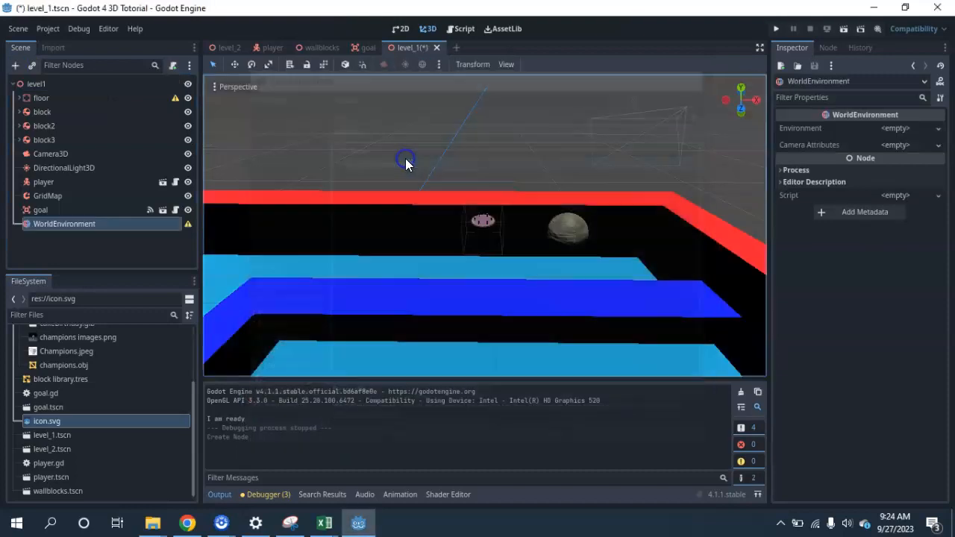
# Assign a new Environment resource to the WorldEnvironment node and open its Background settings
pyautogui.moveTo(481, 255); pyautogui.dragTo(471, 224, button='middle')
pyautogui.scroll(-7, 463, 146)
pyautogui.scroll(-10, 462, 146)
pyautogui.moveTo(545, 134); pyautogui.dragTo(323, 186, button='middle')
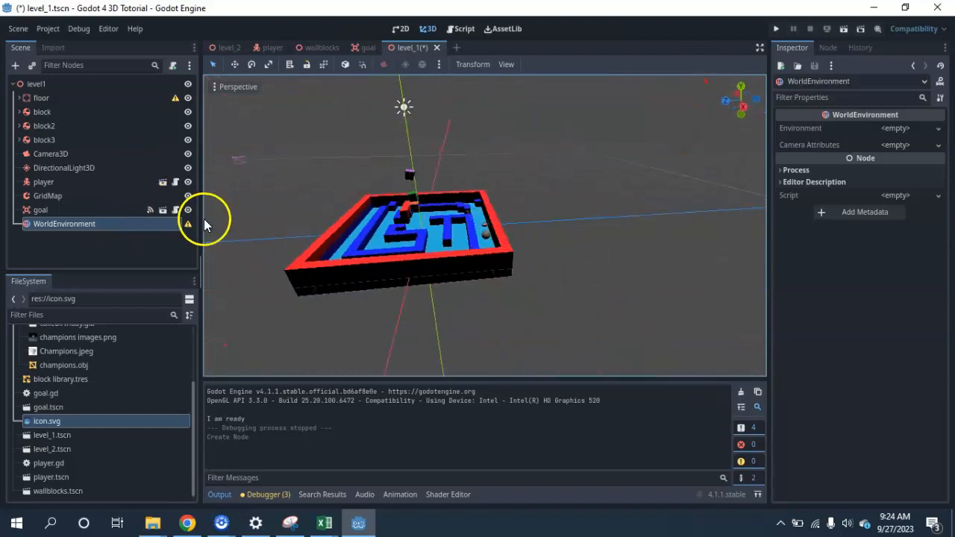
pyautogui.moveTo(186, 224)
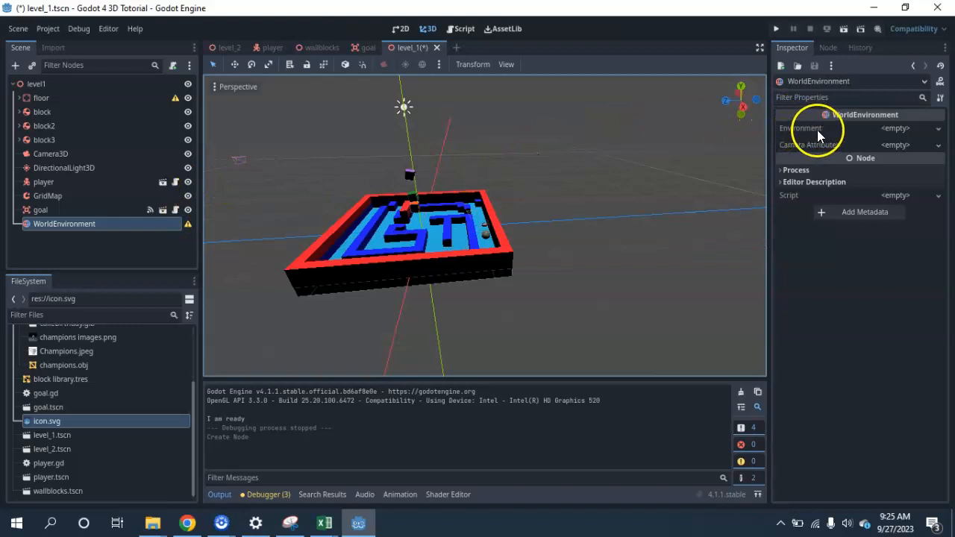
pyautogui.click(895, 127)
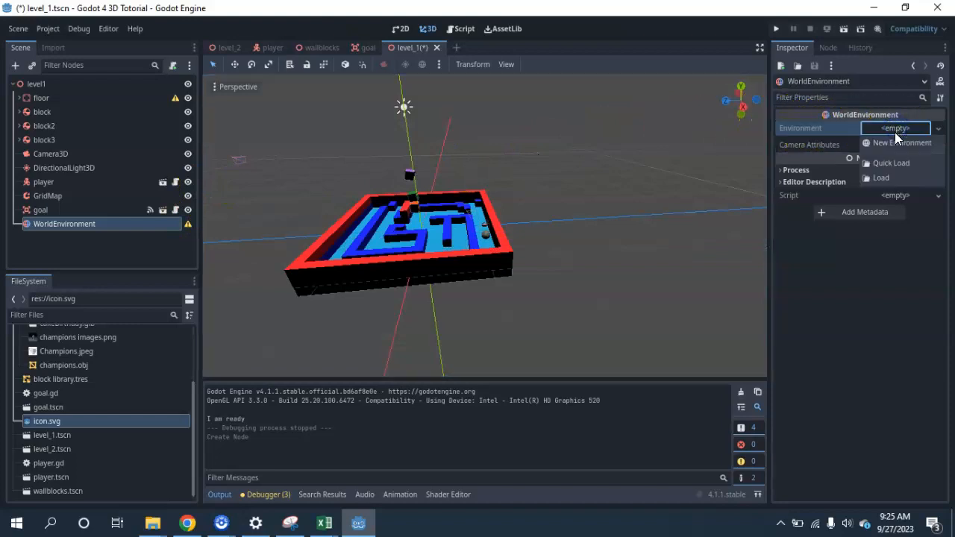
pyautogui.click(888, 144)
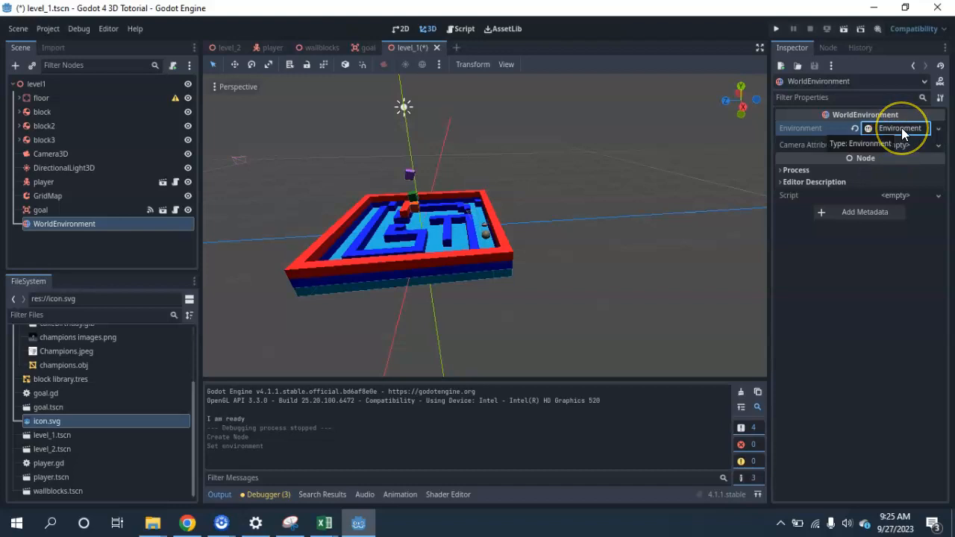
pyautogui.click(899, 129)
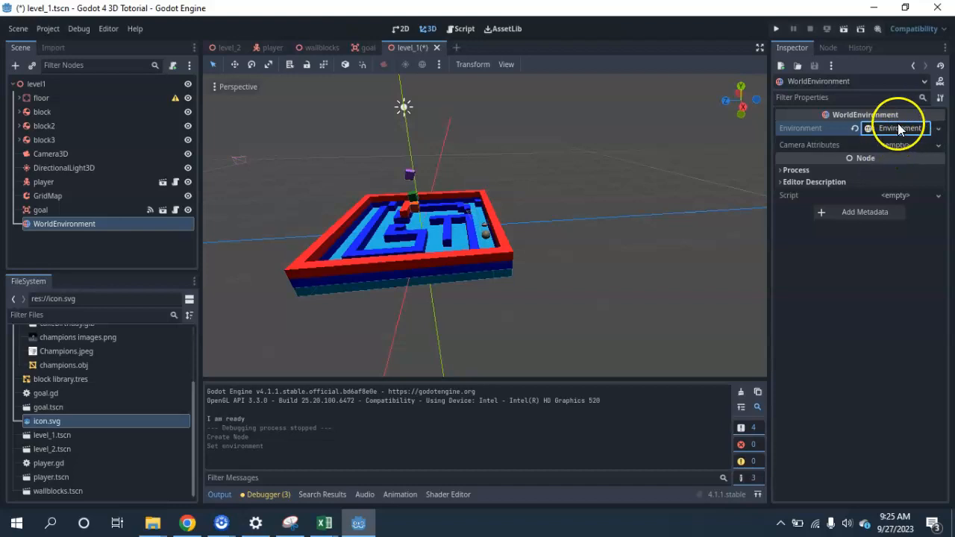
pyautogui.click(897, 128)
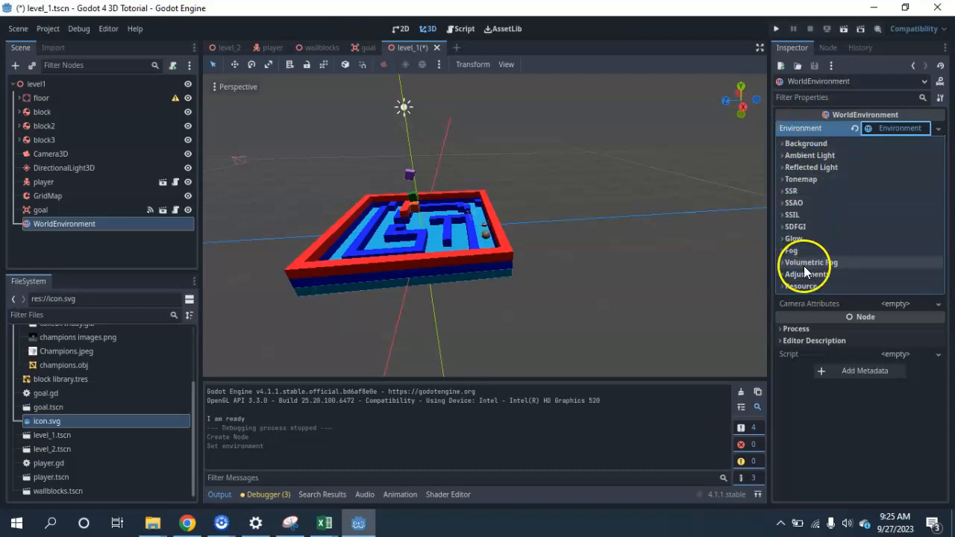
pyautogui.click(782, 143)
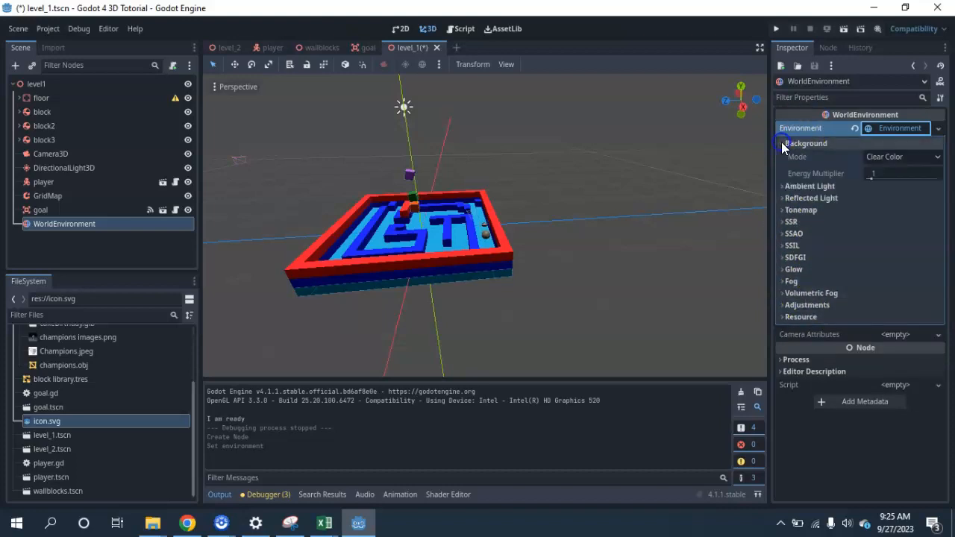
# Set the environment's background mode to Custom Color with the yellow colour dbff00
pyautogui.click(916, 158)
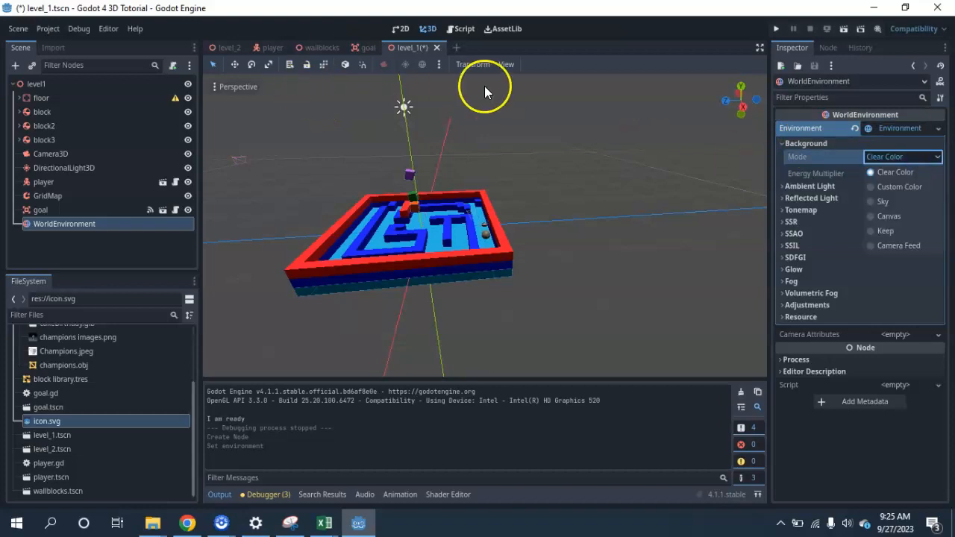
pyautogui.click(872, 186)
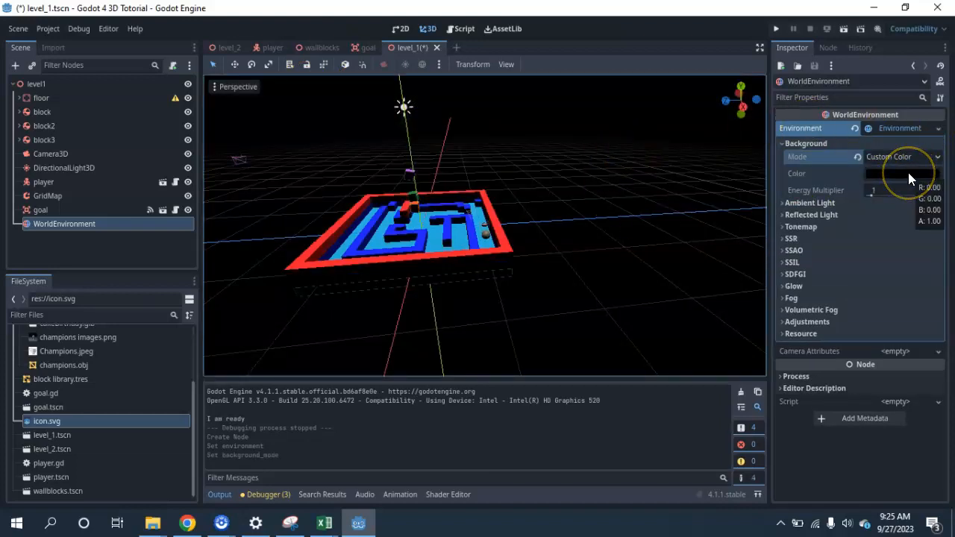
pyautogui.click(892, 174)
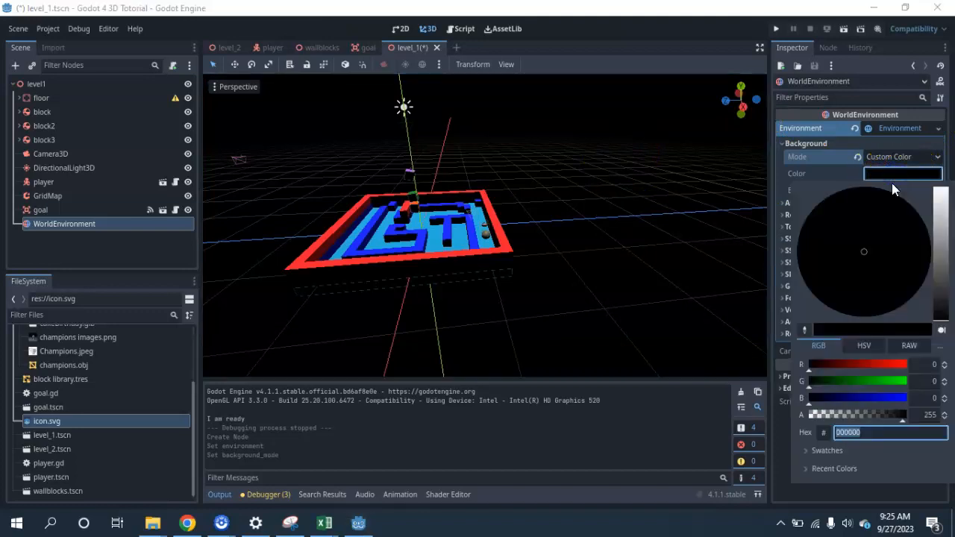
pyautogui.moveTo(857, 375); pyautogui.dragTo(902, 375)
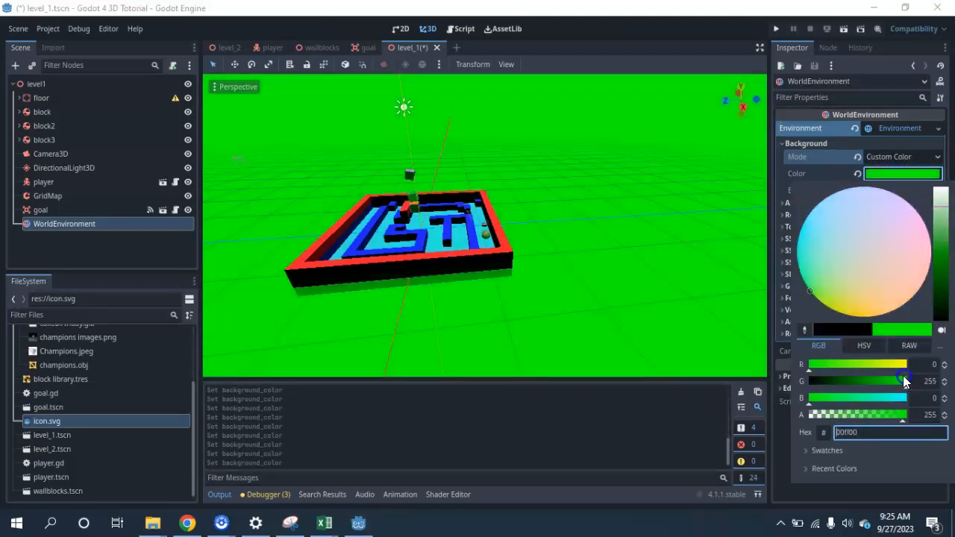
pyautogui.click(887, 364)
pyautogui.scroll(6, 331, 231)
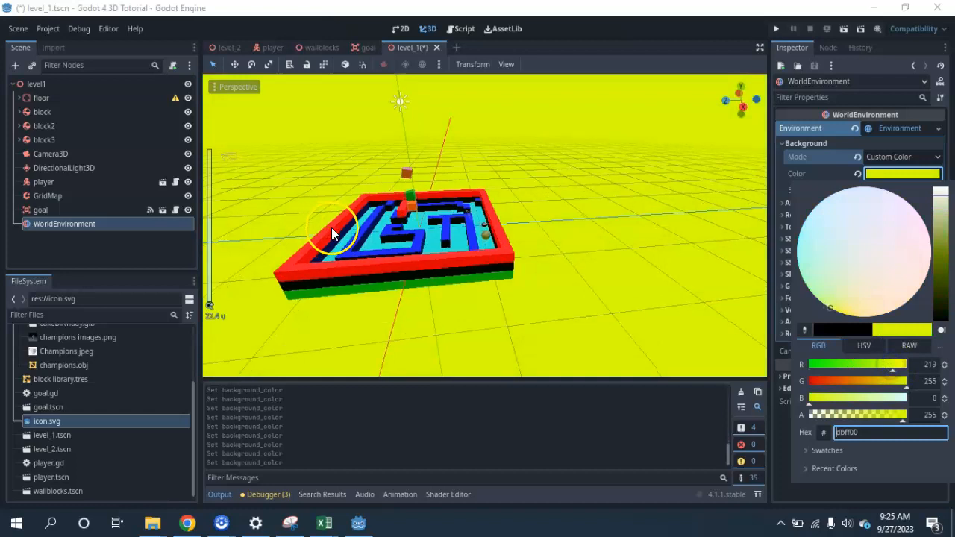
pyautogui.scroll(3, 477, 283)
pyautogui.click(514, 302)
pyautogui.moveTo(516, 283); pyautogui.dragTo(411, 267, button='right')
pyautogui.click(411, 267)
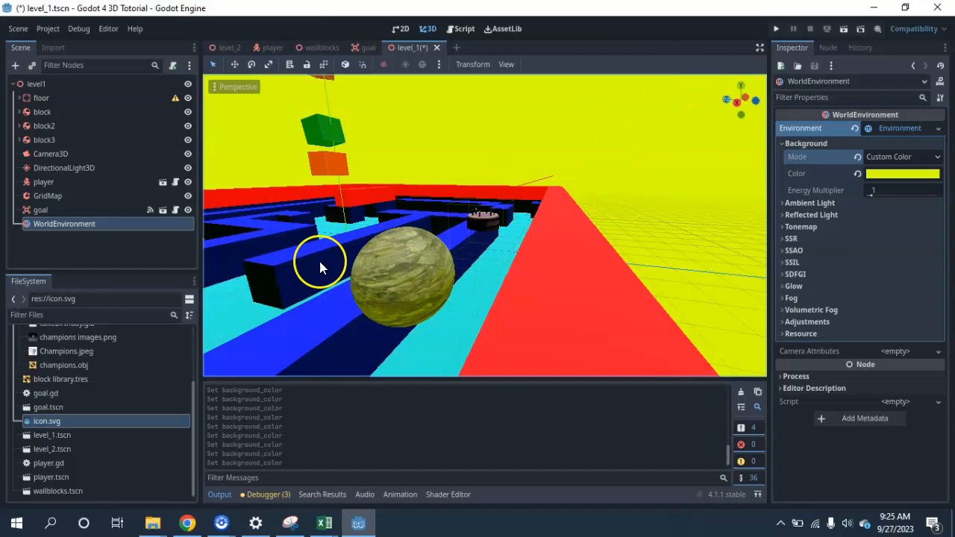
pyautogui.moveTo(535, 315); pyautogui.dragTo(637, 211, button='middle')
pyautogui.scroll(1, 378, 286)
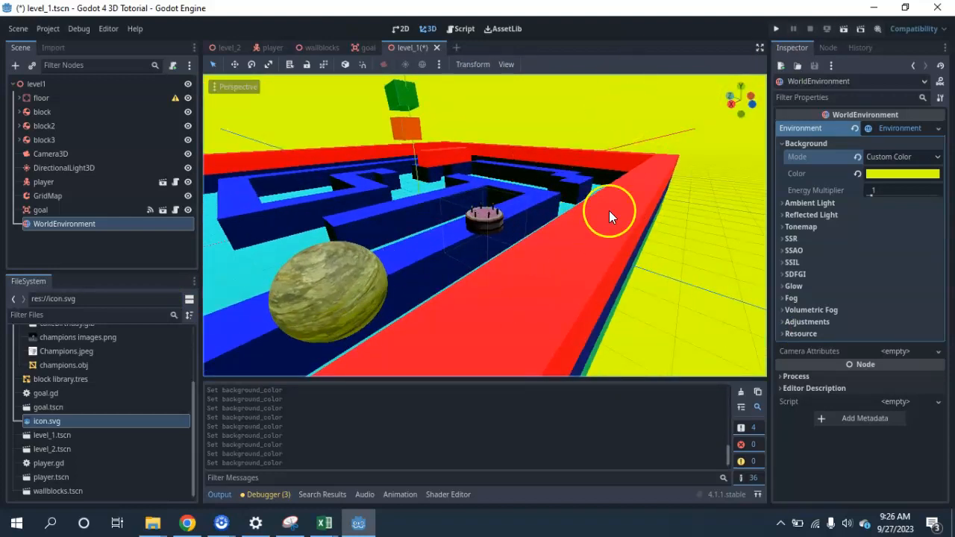
# Set the environment's background mode to Sky and assign it a new Sky resource
pyautogui.click(922, 158)
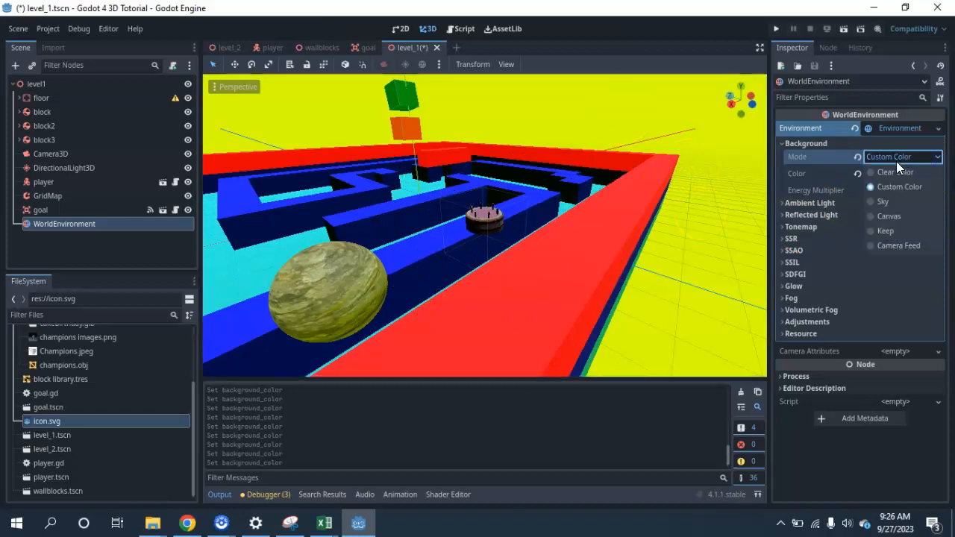
pyautogui.click(869, 202)
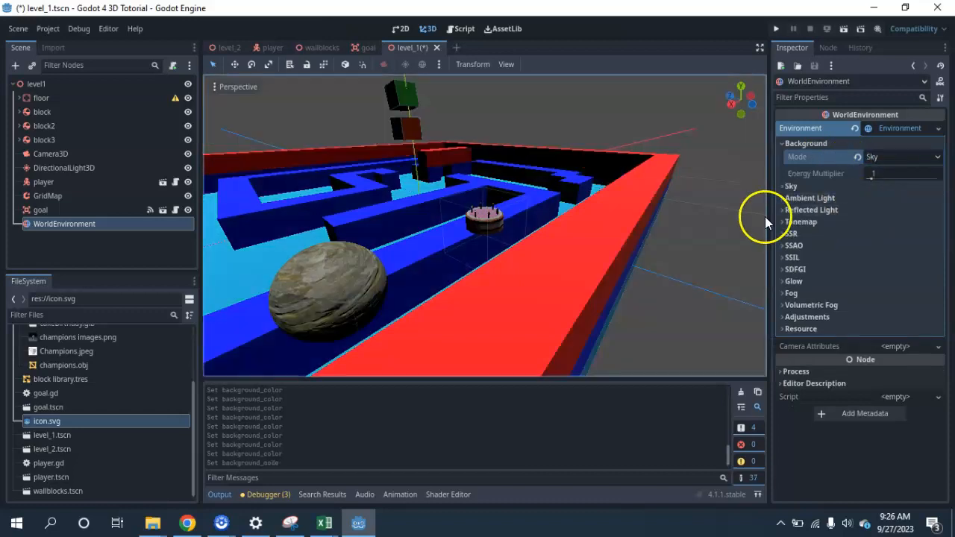
pyautogui.moveTo(686, 255)
pyautogui.mouseDown(button='right')
pyautogui.moveTo(671, 273)
pyautogui.moveTo(571, 187)
pyautogui.moveTo(672, 234)
pyautogui.moveTo(702, 280)
pyautogui.mouseUp(button='right')
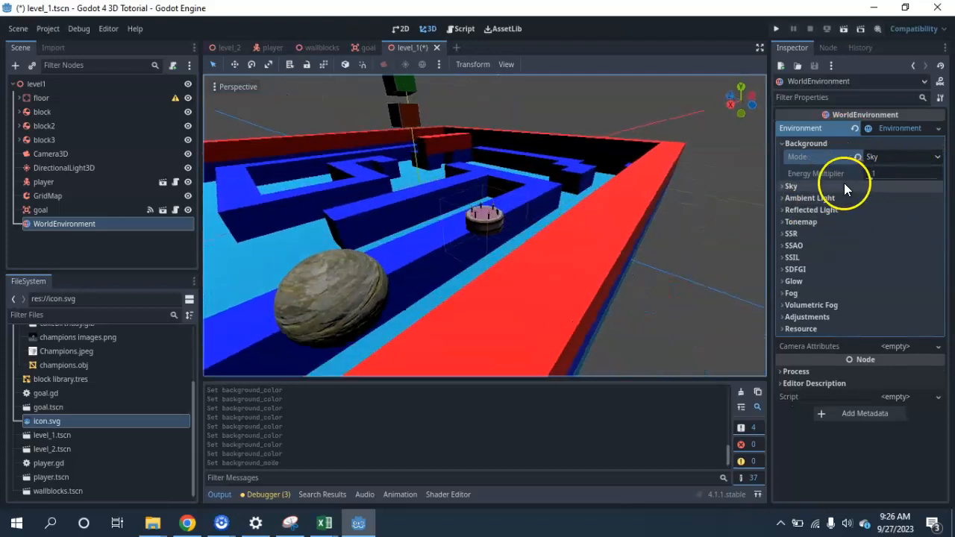
pyautogui.click(784, 187)
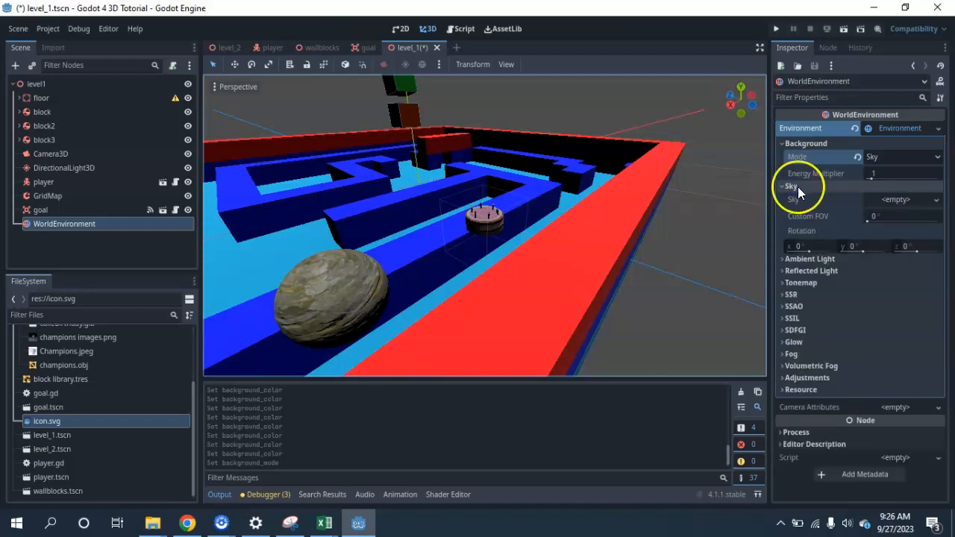
pyautogui.click(901, 200)
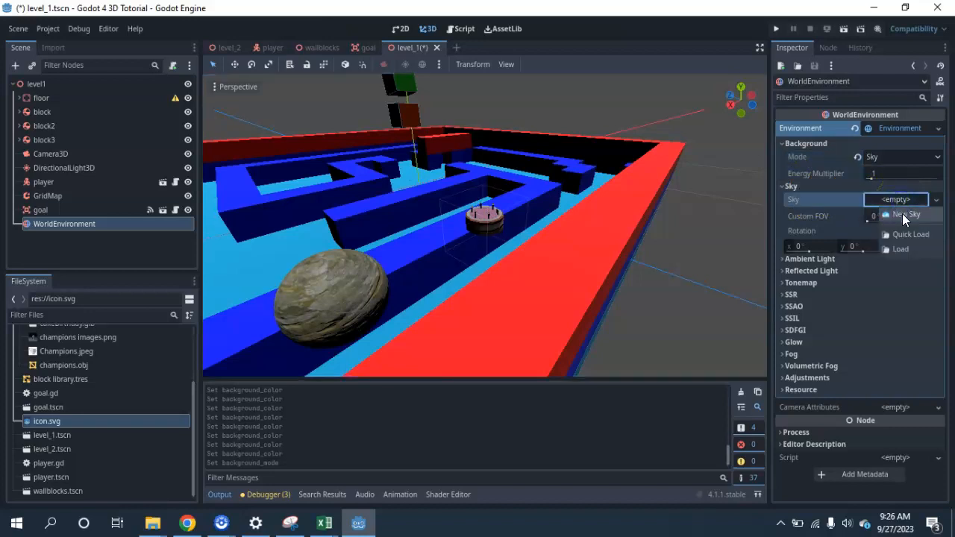
pyautogui.click(902, 216)
# Assign a new ProceduralSkyMaterial as the material of the Sky resource
pyautogui.click(900, 203)
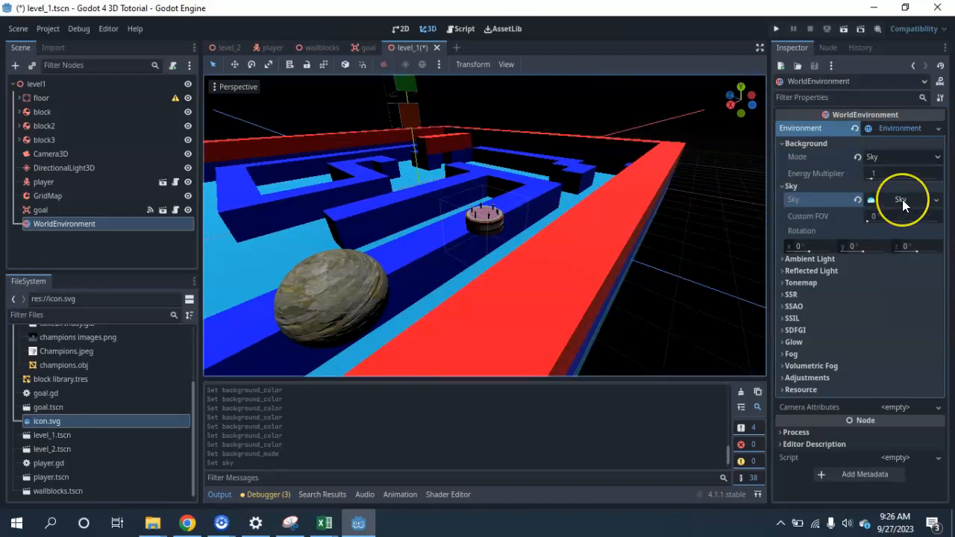
pyautogui.click(902, 200)
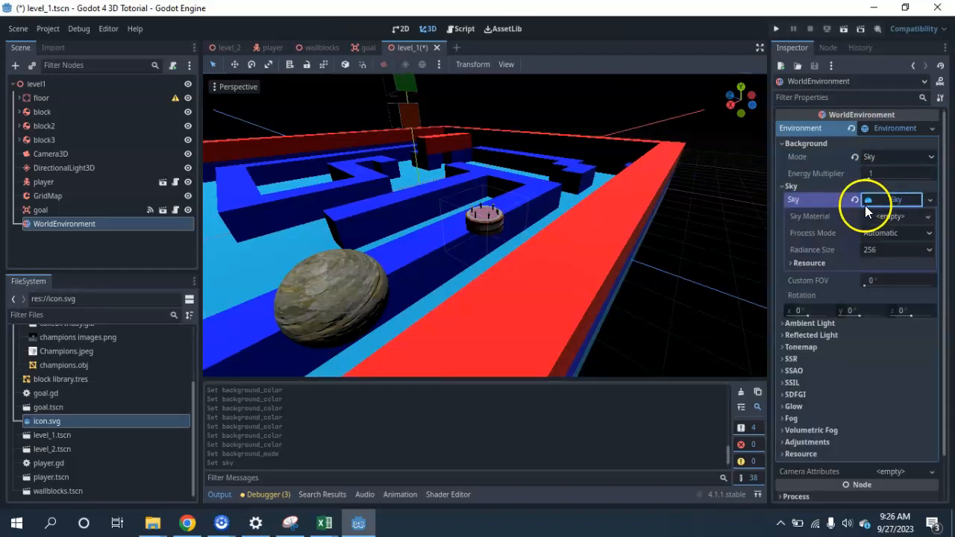
pyautogui.moveTo(727, 257)
pyautogui.mouseDown(button='middle')
pyautogui.moveTo(647, 193)
pyautogui.moveTo(461, 124)
pyautogui.moveTo(679, 163)
pyautogui.moveTo(756, 239)
pyautogui.moveTo(745, 255)
pyautogui.mouseUp(button='middle')
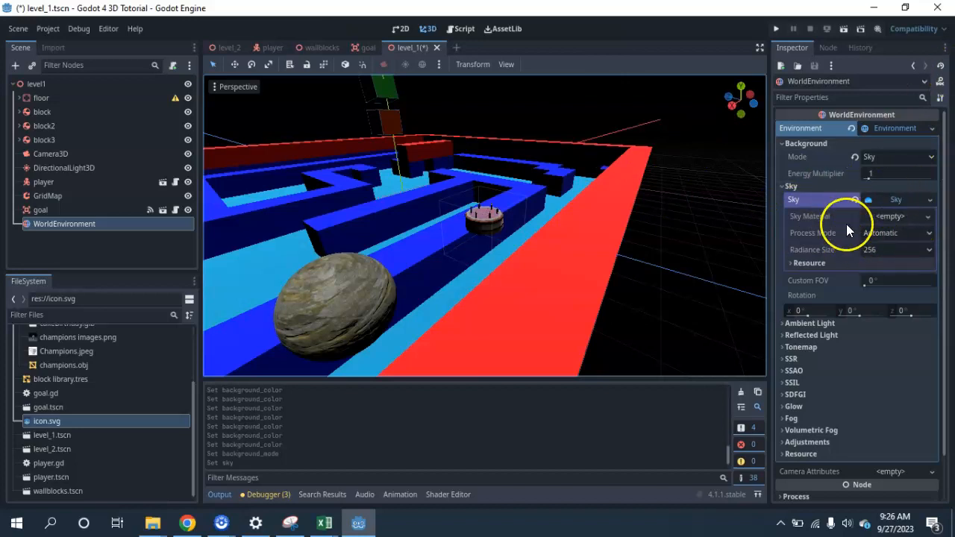
pyautogui.click(904, 214)
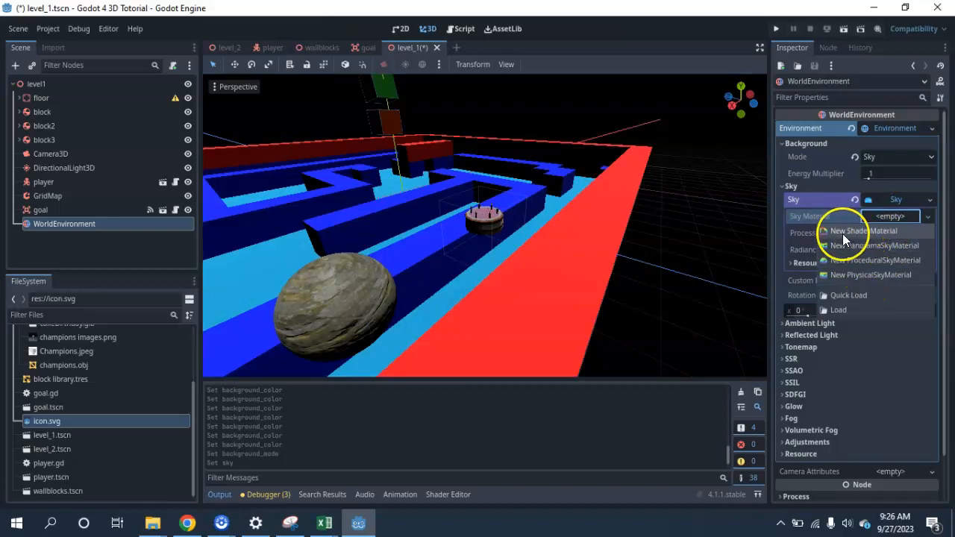
pyautogui.click(875, 265)
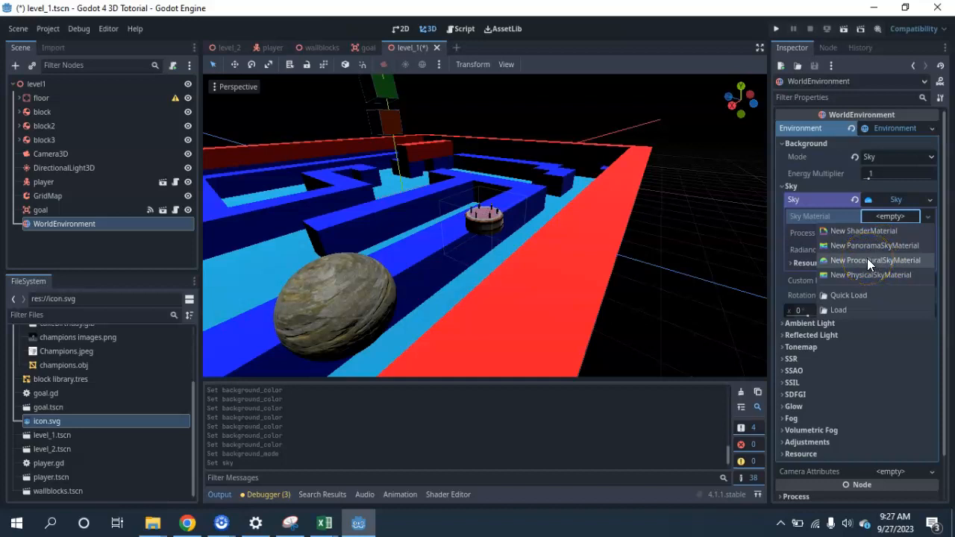
pyautogui.click(867, 258)
pyautogui.moveTo(675, 215)
pyautogui.mouseDown(button='middle')
pyautogui.moveTo(641, 176)
pyautogui.moveTo(561, 125)
pyautogui.moveTo(405, 102)
pyautogui.moveTo(331, 226)
pyautogui.moveTo(462, 181)
pyautogui.moveTo(642, 191)
pyautogui.moveTo(724, 232)
pyautogui.moveTo(739, 252)
pyautogui.moveTo(751, 204)
pyautogui.moveTo(652, 235)
pyautogui.moveTo(691, 208)
pyautogui.mouseUp(button='middle')
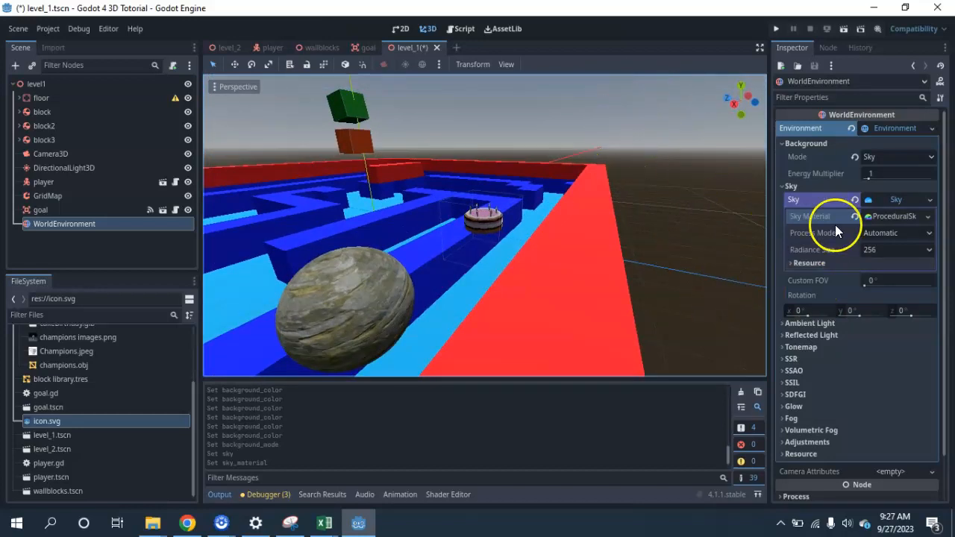
# Set the procedural sky material's sky top color to the coral red f94e48
pyautogui.click(900, 215)
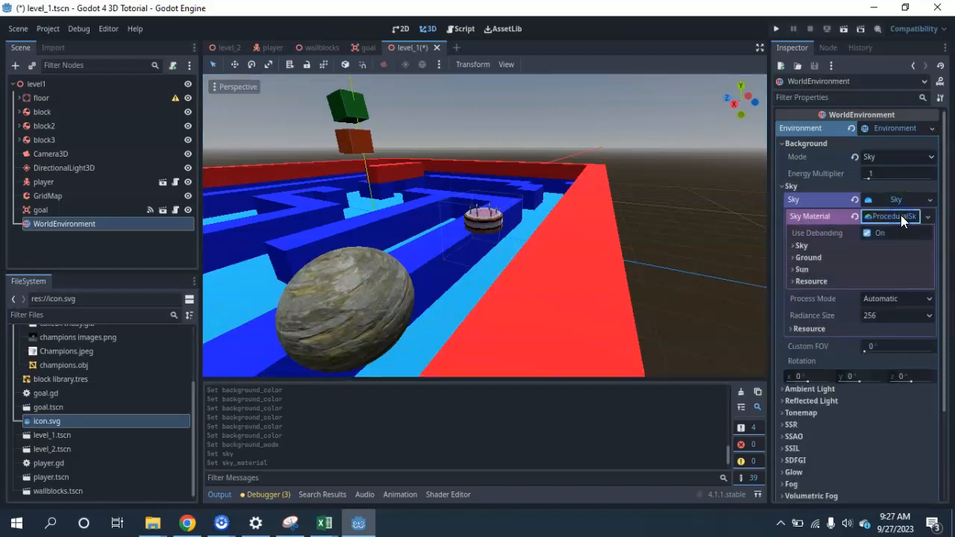
pyautogui.click(793, 246)
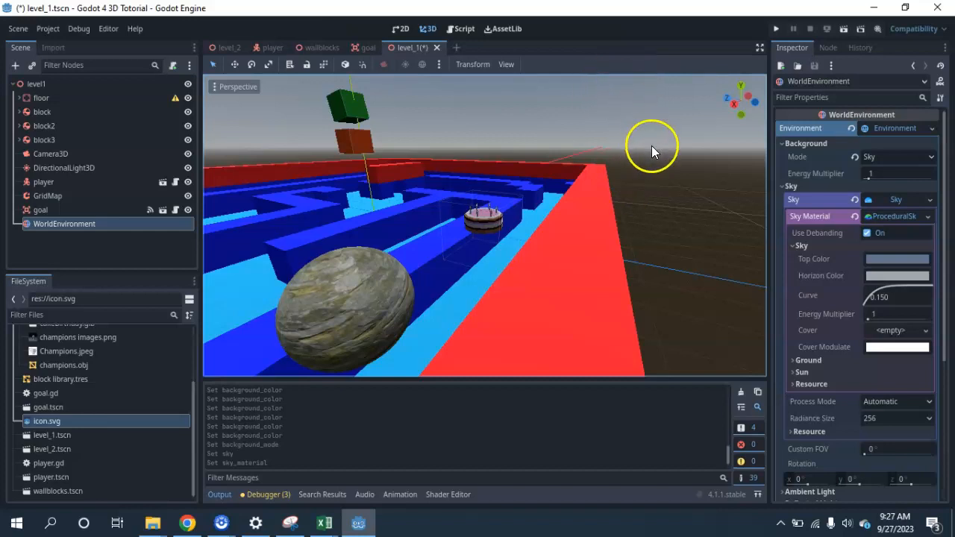
pyautogui.click(911, 258)
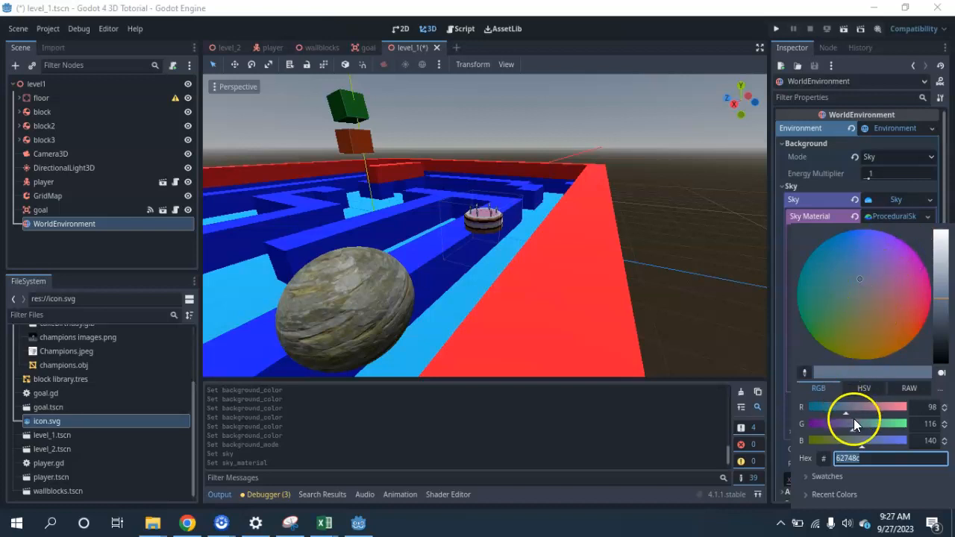
pyautogui.moveTo(875, 290); pyautogui.dragTo(908, 328)
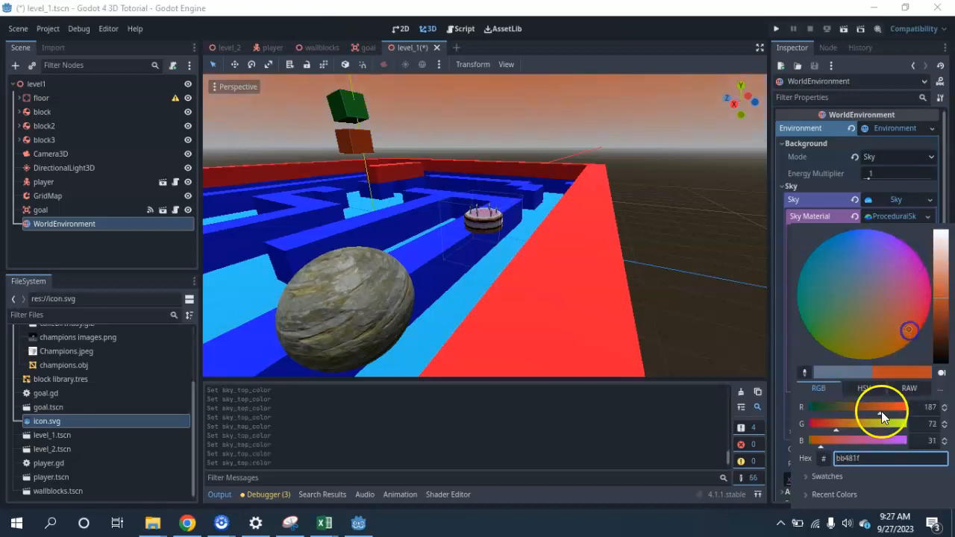
pyautogui.moveTo(838, 427); pyautogui.dragTo(822, 428)
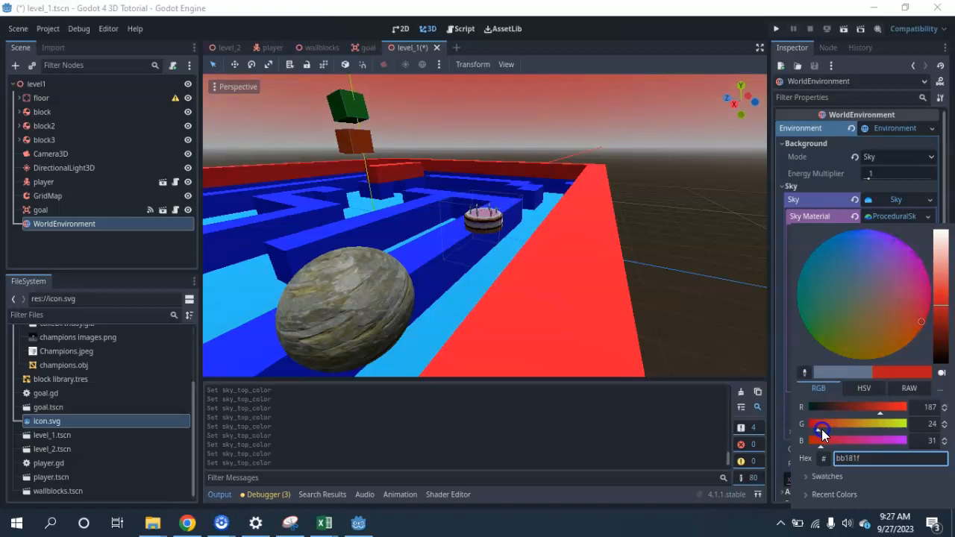
pyautogui.moveTo(937, 300)
pyautogui.mouseDown()
pyautogui.moveTo(940, 273)
pyautogui.moveTo(939, 285)
pyautogui.mouseUp()
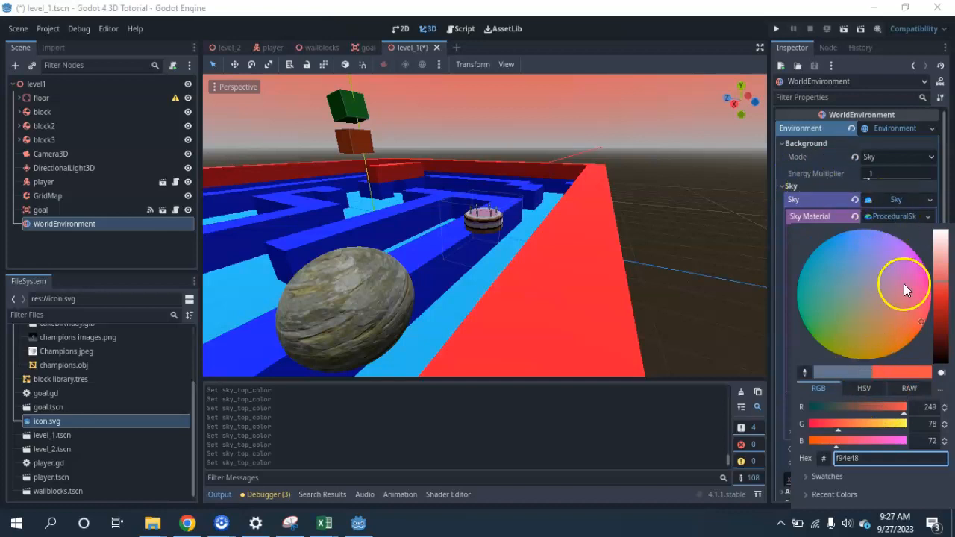
pyautogui.click(782, 236)
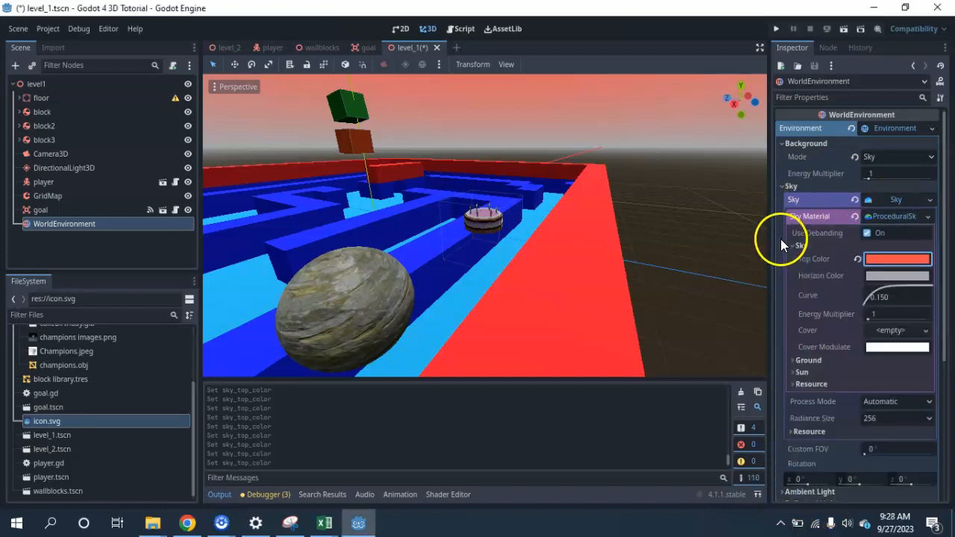
# Set the sky horizon color of the procedural sky material to the golden yellow c9a300
pyautogui.click(897, 276)
pyautogui.moveTo(865, 77); pyautogui.dragTo(863, 144)
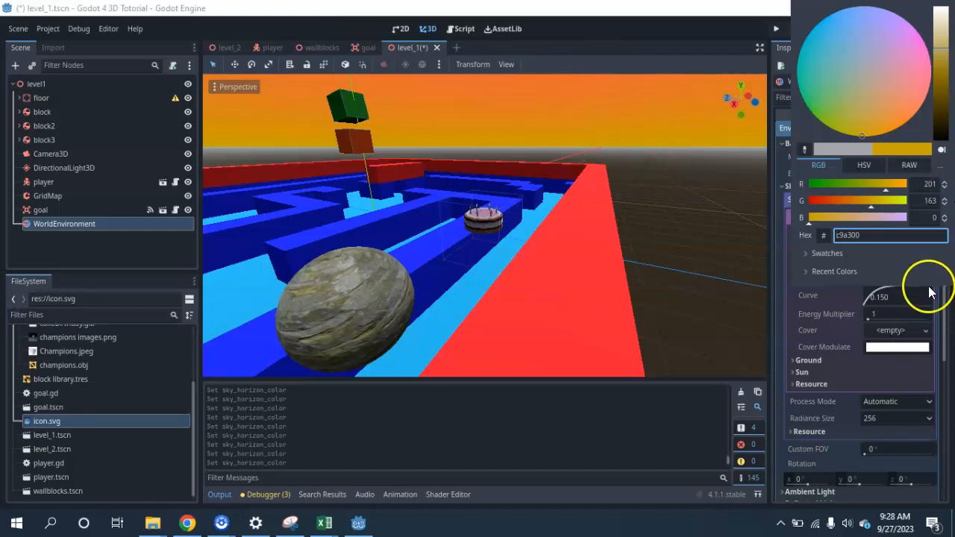
pyautogui.click(871, 352)
# Set the sky's energy multiplier to 1.74 and its curve to 0.0923
pyautogui.moveTo(887, 295); pyautogui.dragTo(870, 320)
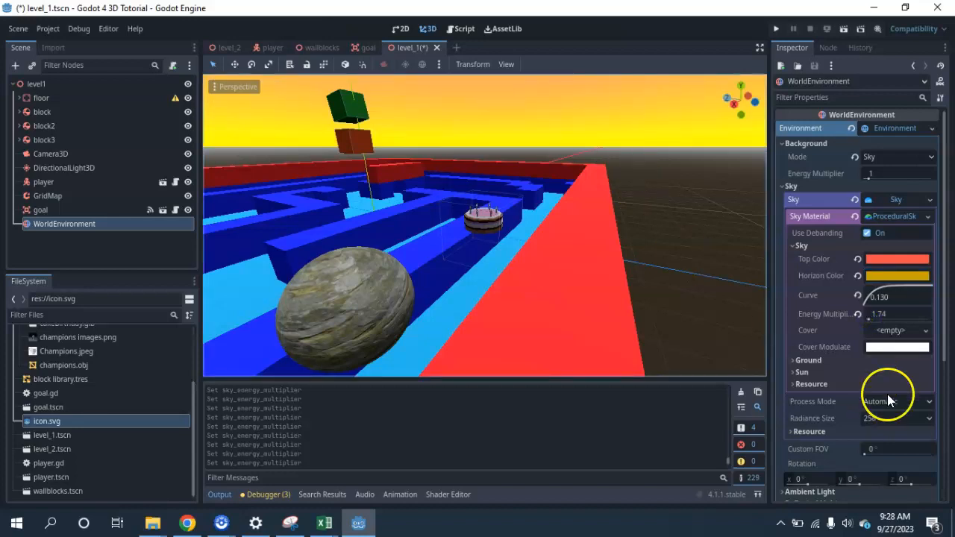
pyautogui.scroll(-6, 459, 186)
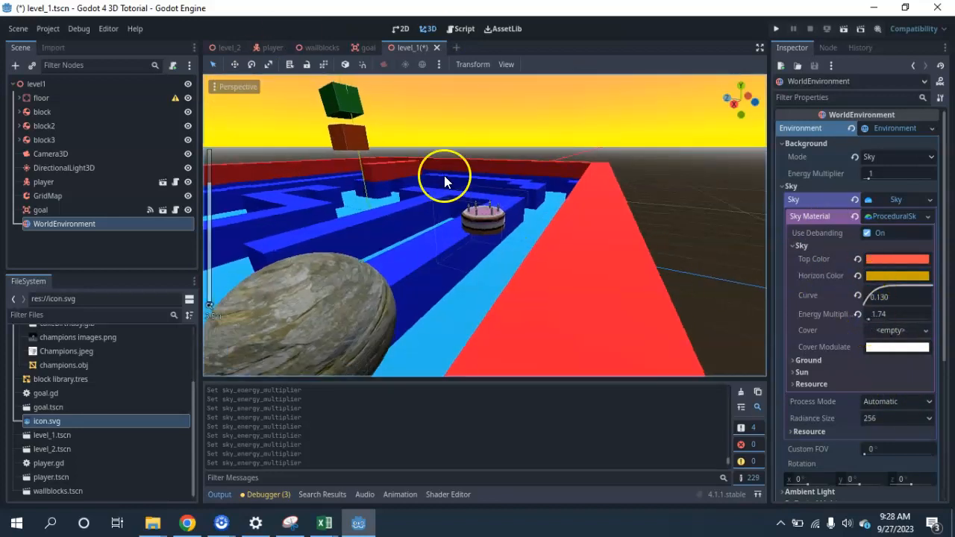
pyautogui.moveTo(895, 295); pyautogui.dragTo(865, 296)
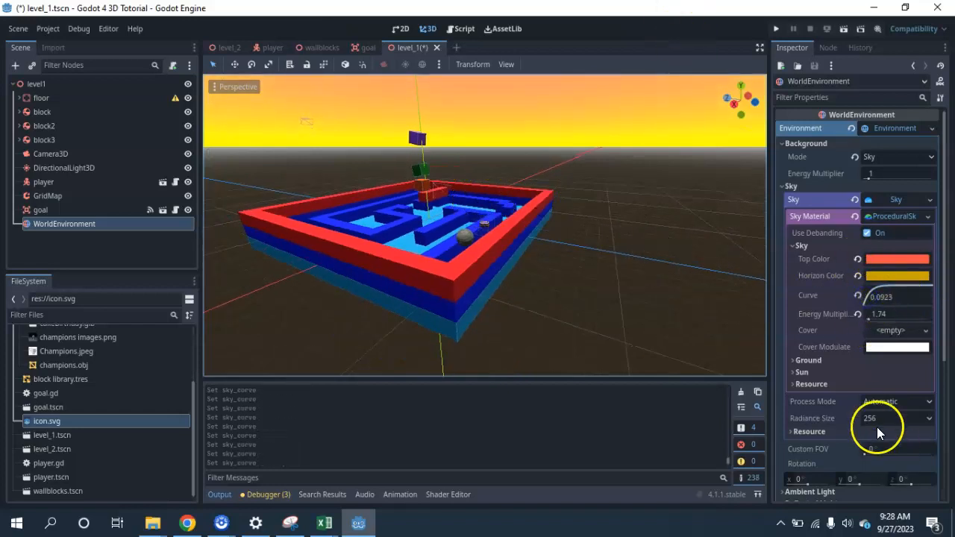
# Expand the sky material's Ground and Sun settings and set the sun's maximum angle to 128.28° and curve to 0.0652
pyautogui.click(868, 373)
pyautogui.click(802, 373)
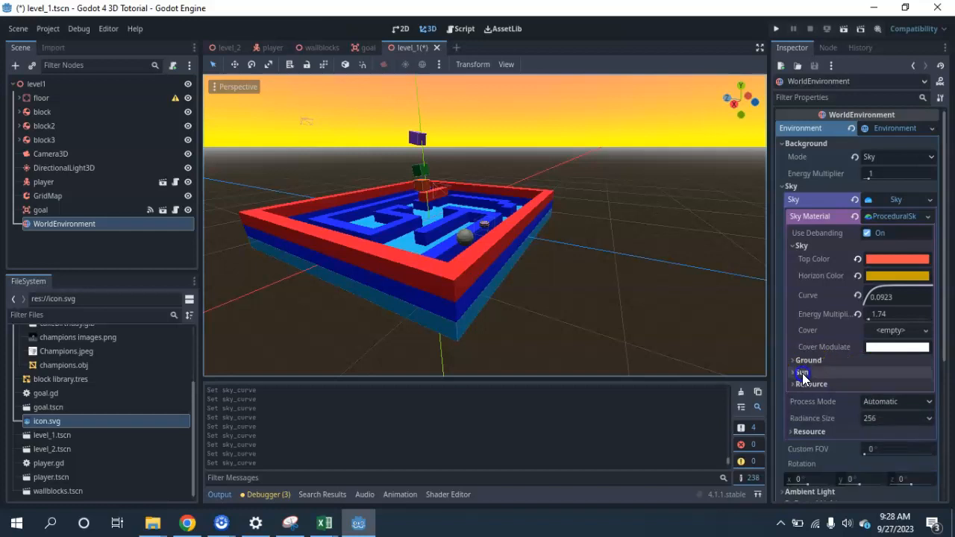
pyautogui.click(791, 359)
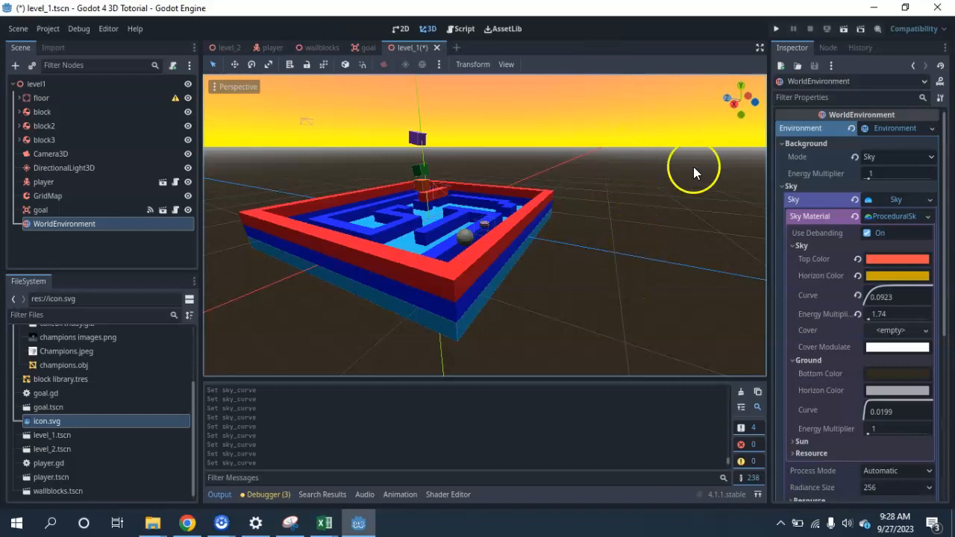
pyautogui.click(791, 441)
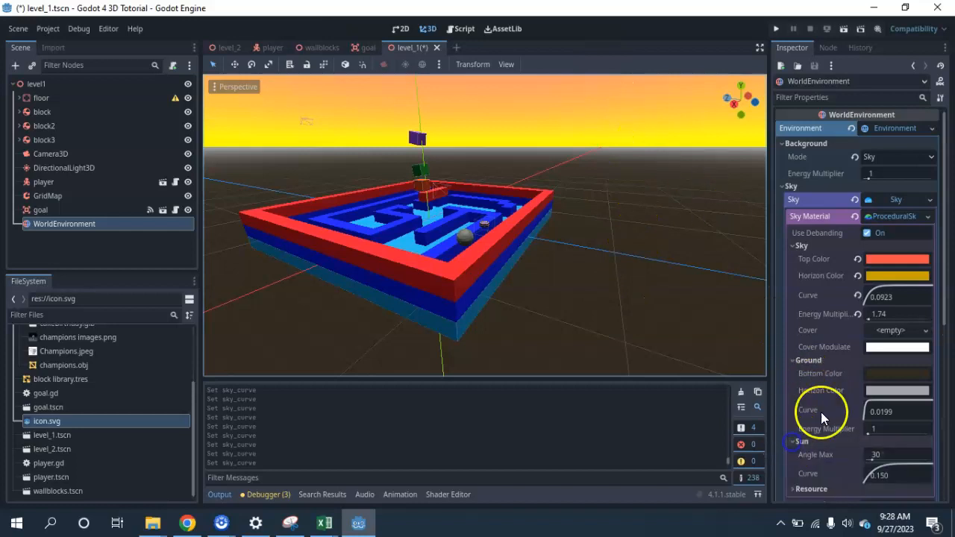
pyautogui.scroll(-3, 850, 418)
pyautogui.moveTo(873, 360)
pyautogui.mouseDown()
pyautogui.moveTo(897, 390)
pyautogui.moveTo(906, 367)
pyautogui.moveTo(930, 375)
pyautogui.moveTo(858, 374)
pyautogui.moveTo(889, 364)
pyautogui.moveTo(905, 383)
pyautogui.moveTo(876, 365)
pyautogui.moveTo(865, 370)
pyautogui.mouseUp()
pyautogui.scroll(3, 867, 306)
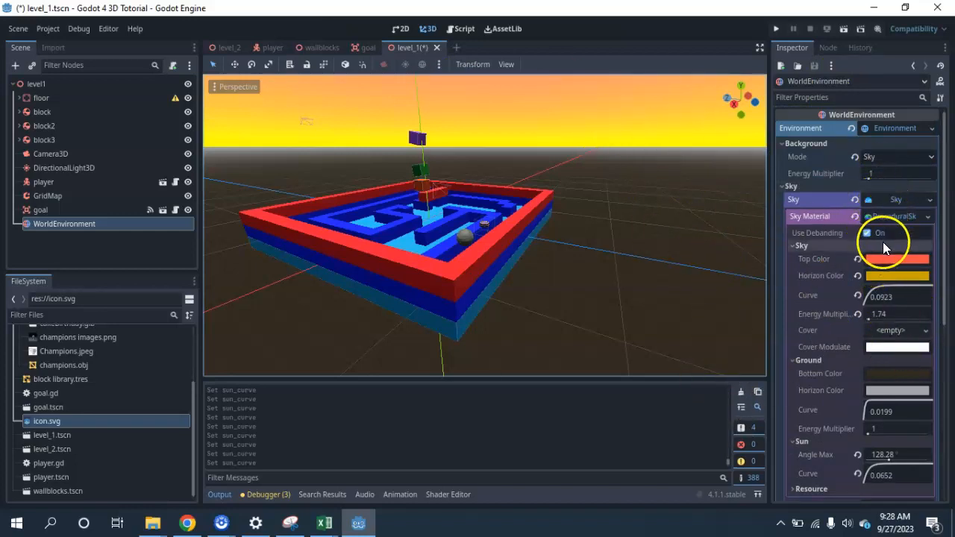
# Darken the sky top color of the procedural sky material to a deep red
pyautogui.scroll(-9, 873, 238)
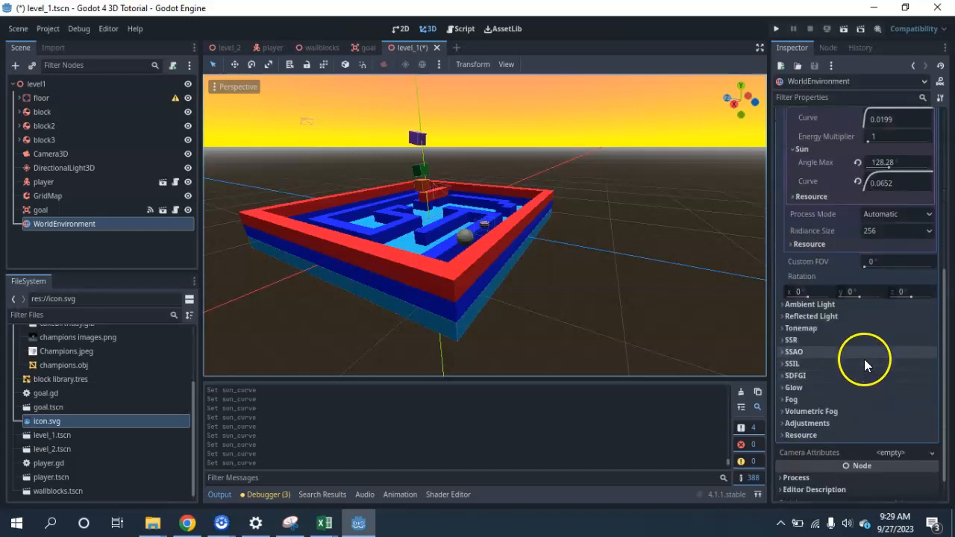
pyautogui.scroll(5, 384, 271)
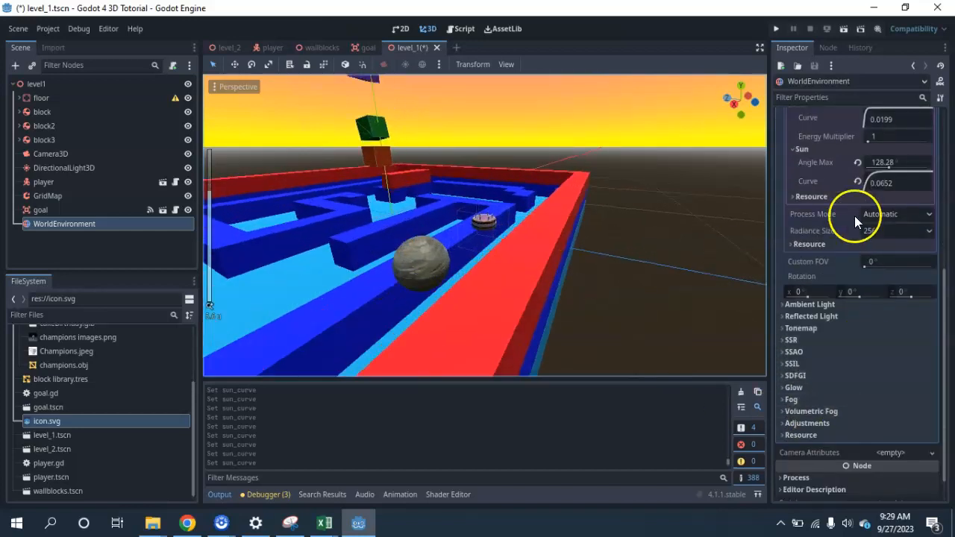
pyautogui.scroll(8, 873, 261)
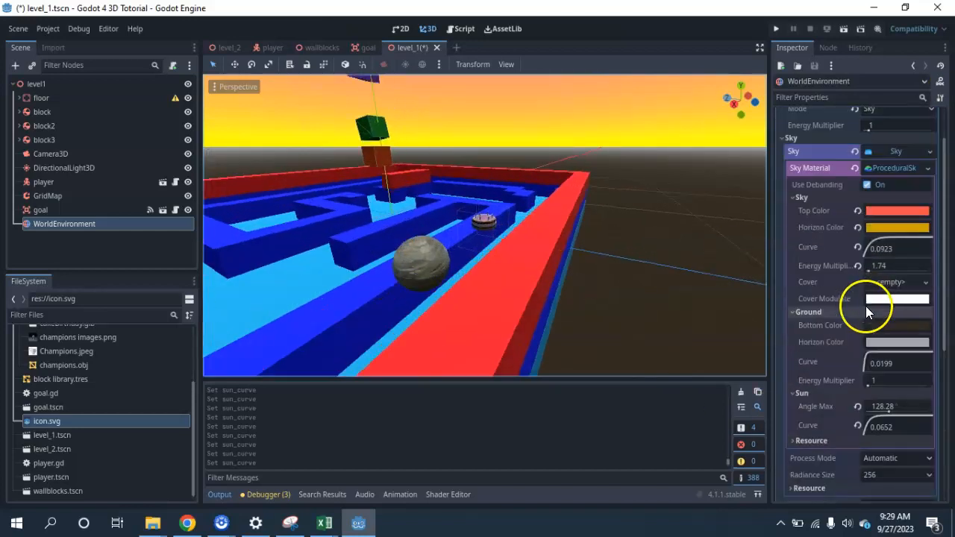
pyautogui.click(901, 213)
pyautogui.click(940, 287)
pyautogui.moveTo(942, 290); pyautogui.dragTo(934, 330)
pyautogui.click(903, 220)
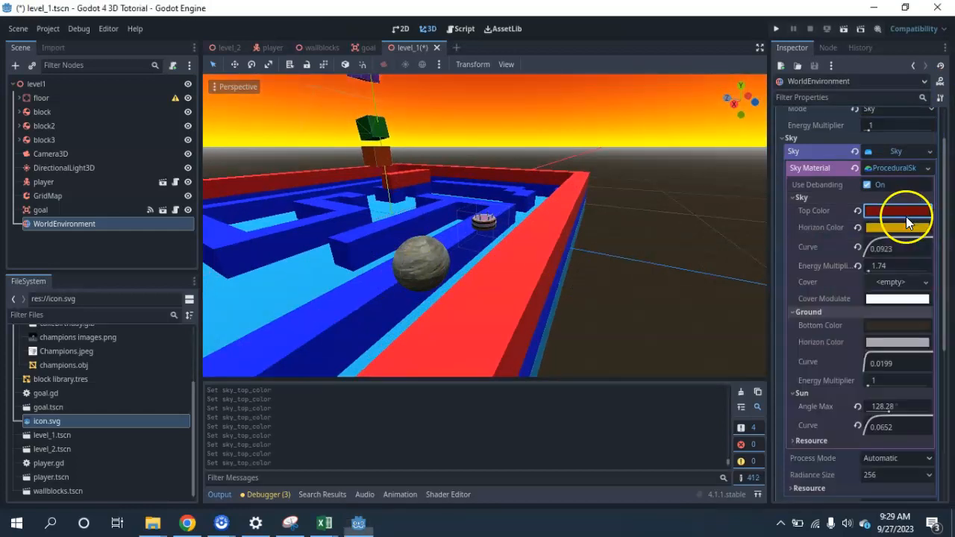
# Darken the sky horizon color to the brownish yellow 695400
pyautogui.click(898, 230)
pyautogui.moveTo(940, 269); pyautogui.dragTo(942, 319)
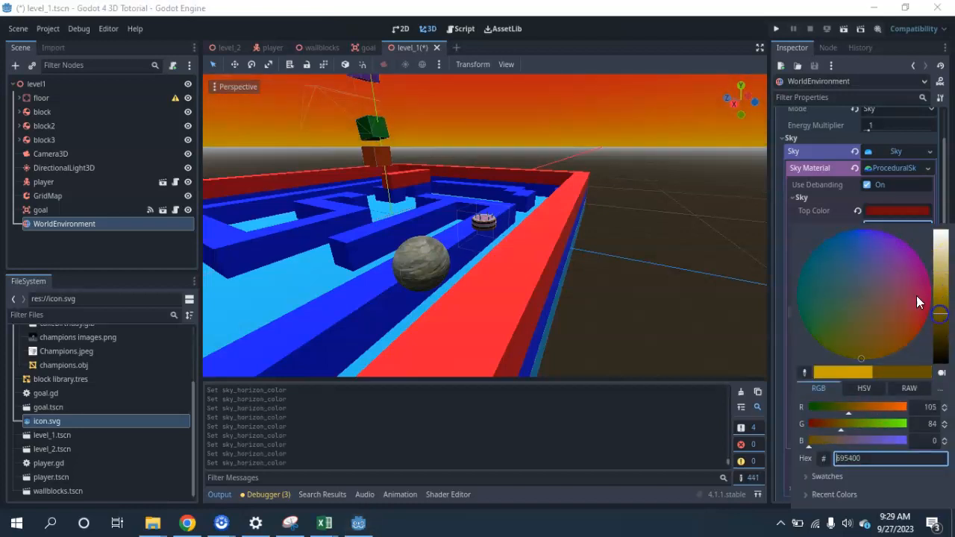
pyautogui.click(792, 215)
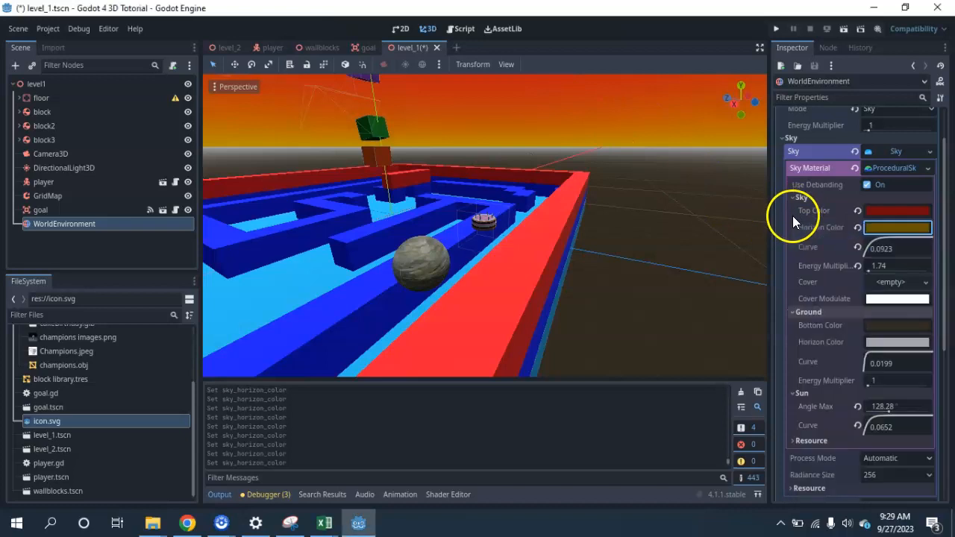
# Enable fog in the WorldEnvironment's environment and set the fog density to 0.0925
pyautogui.moveTo(358, 334); pyautogui.dragTo(456, 317, button='middle')
pyautogui.scroll(-5, 866, 366)
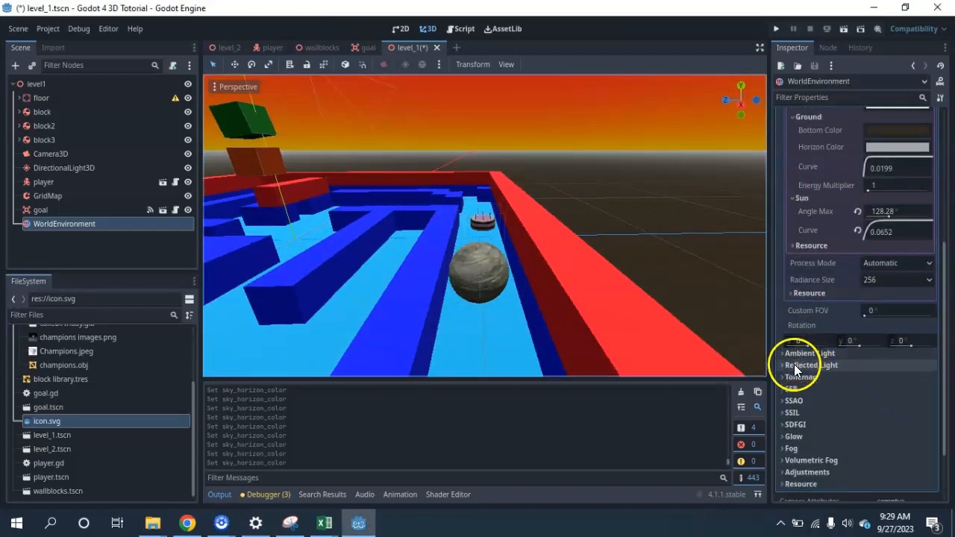
pyautogui.click(782, 448)
pyautogui.scroll(-2, 811, 425)
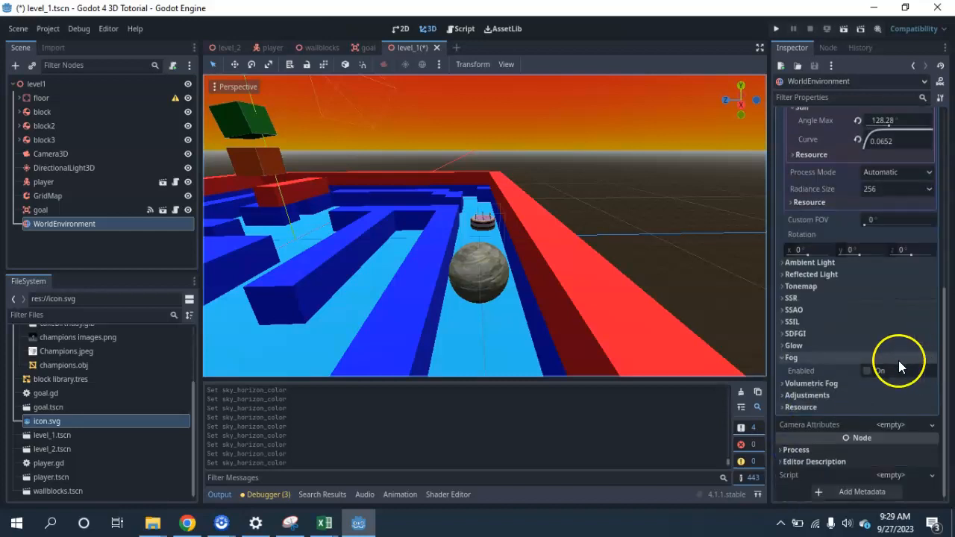
pyautogui.click(865, 372)
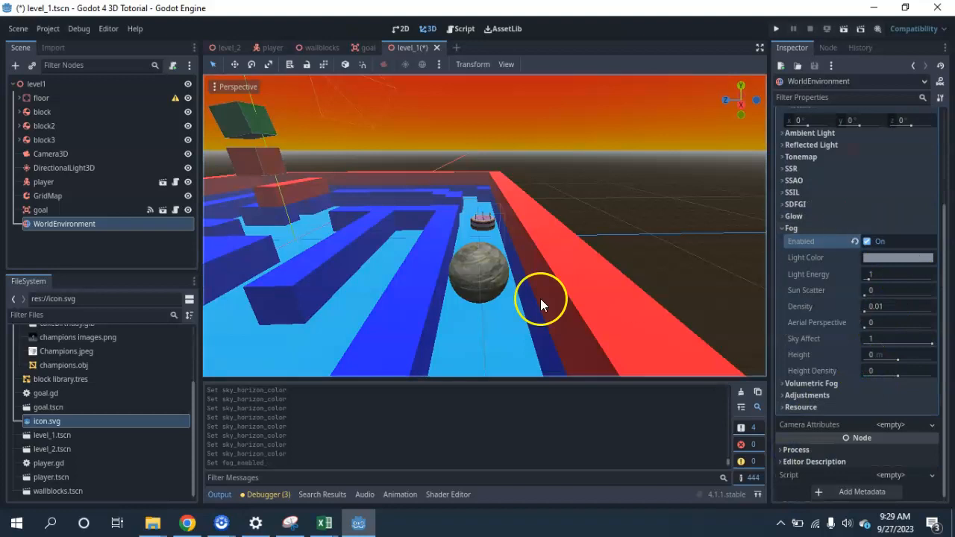
pyautogui.moveTo(432, 264)
pyautogui.mouseDown(button='middle')
pyautogui.moveTo(294, 273)
pyautogui.moveTo(437, 276)
pyautogui.moveTo(419, 283)
pyautogui.moveTo(436, 273)
pyautogui.mouseUp(button='middle')
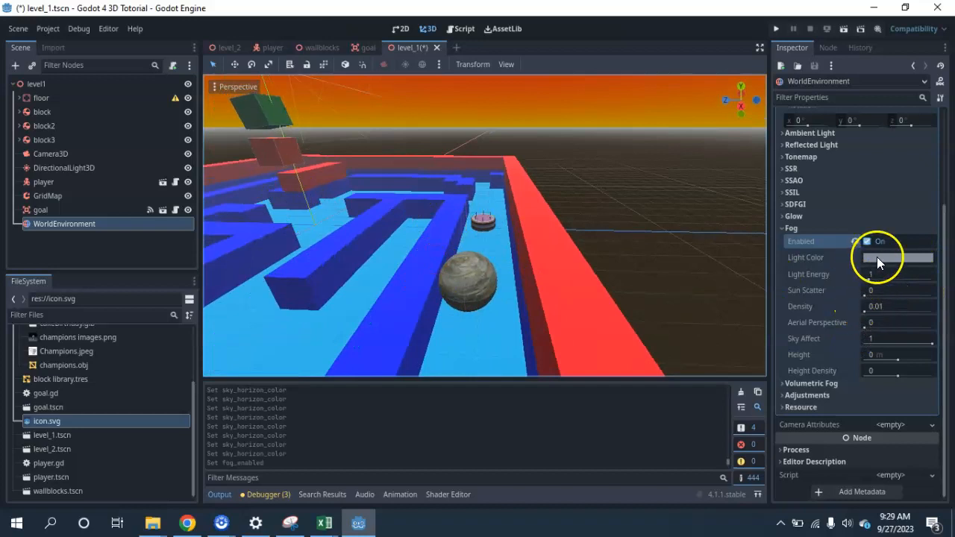
pyautogui.moveTo(865, 310); pyautogui.dragTo(873, 317)
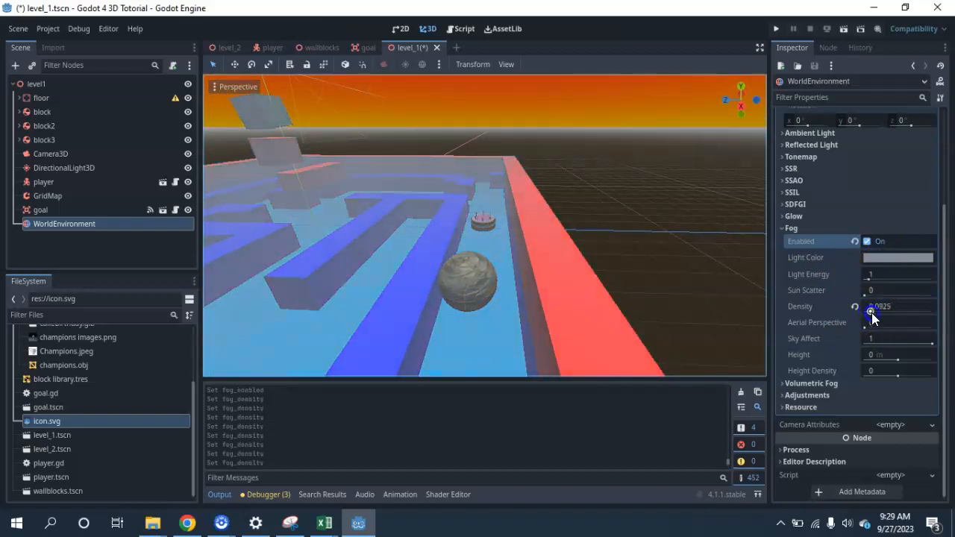
# Run the current scene and roll the ball around the maze to examine the fog and sky in the game
pyautogui.click(843, 30)
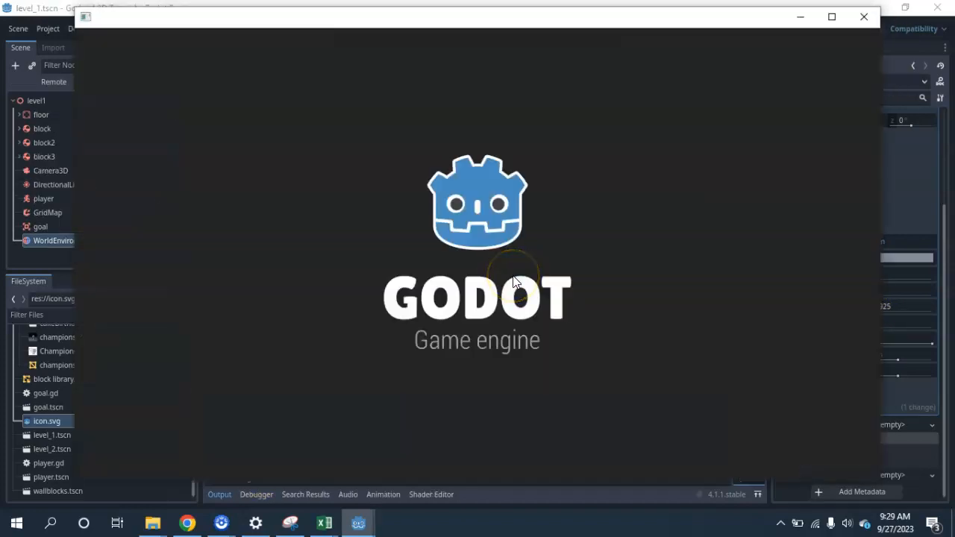
pyautogui.press('Down')
pyautogui.press('space')
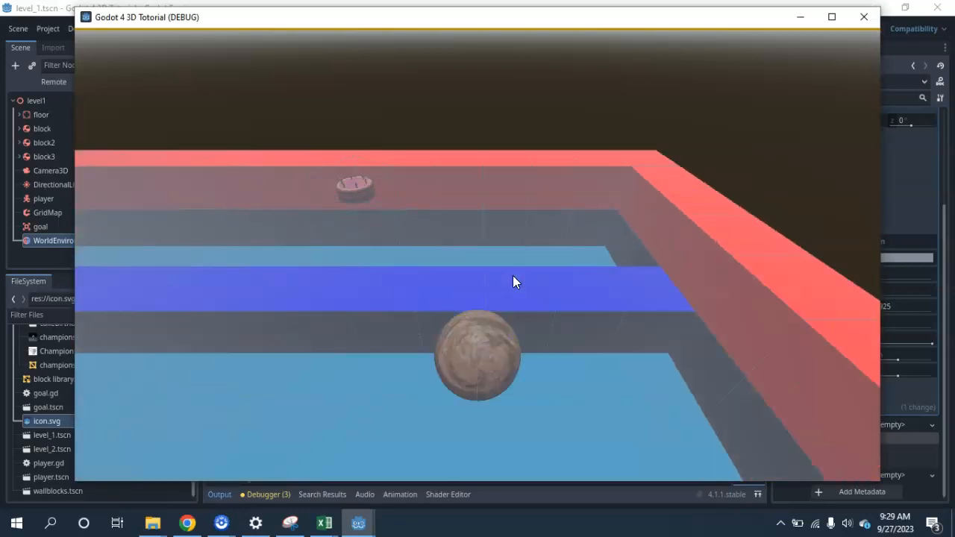
pyautogui.press('Down')
pyautogui.press('Right')
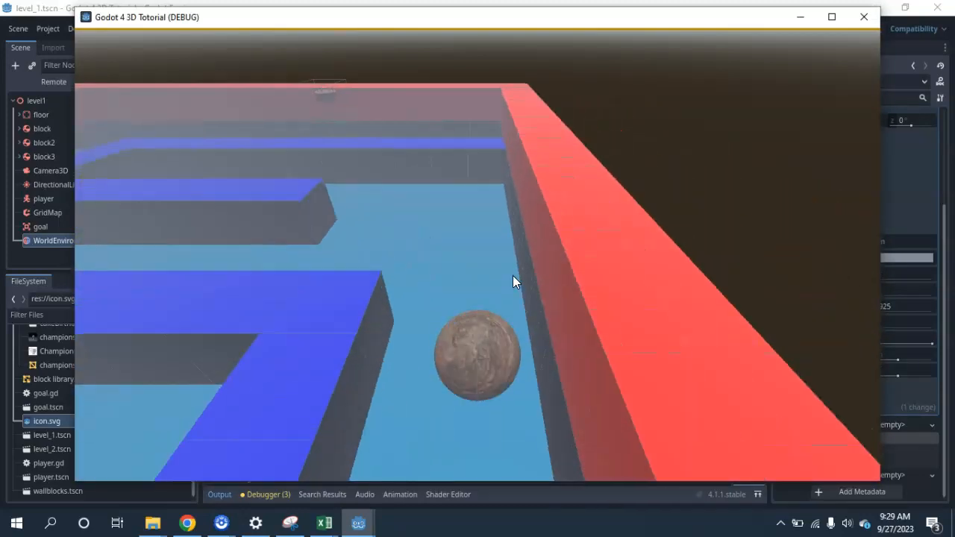
pyautogui.press('Down')
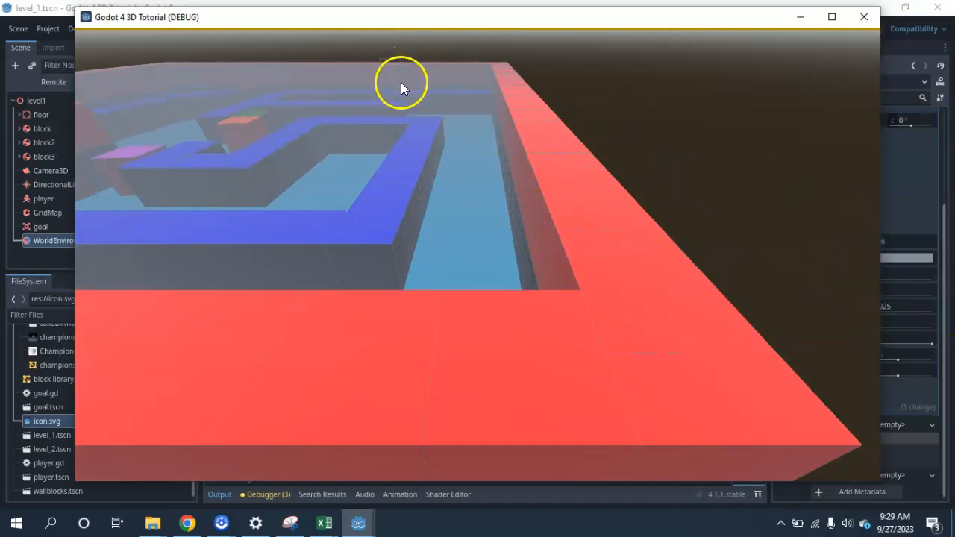
pyautogui.press('Left')
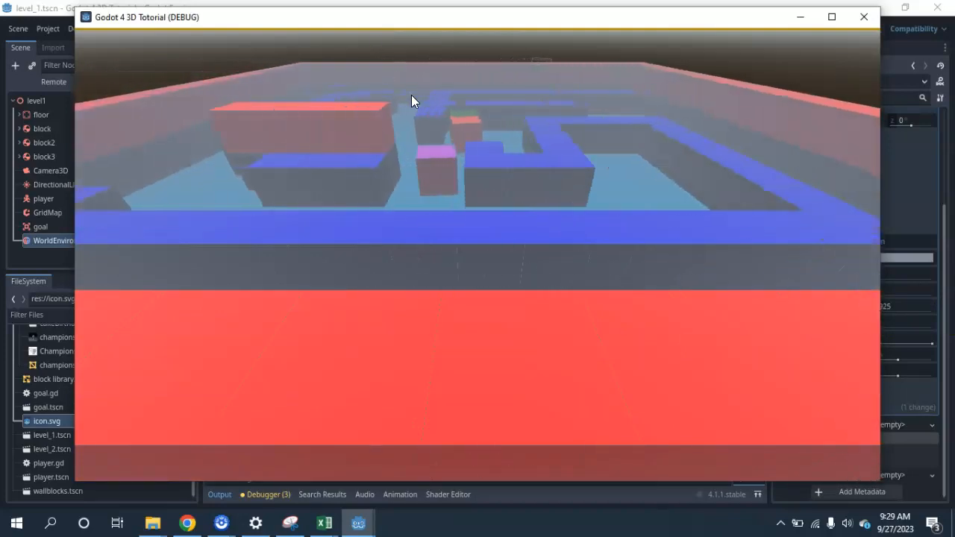
pyautogui.press('Up')
pyautogui.press('Up')
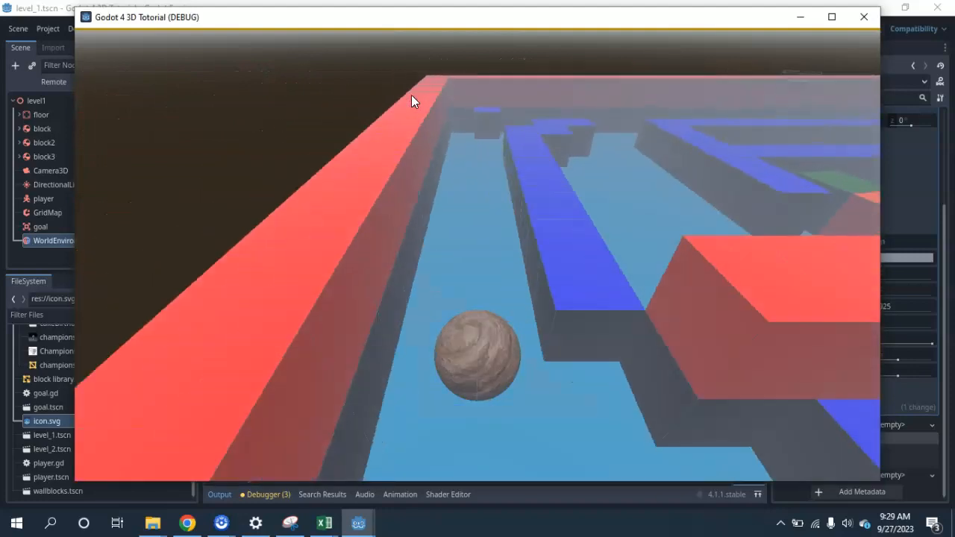
# Roll the ball back through the maze to the cake goal to test moving on to the next level
pyautogui.press('Right')
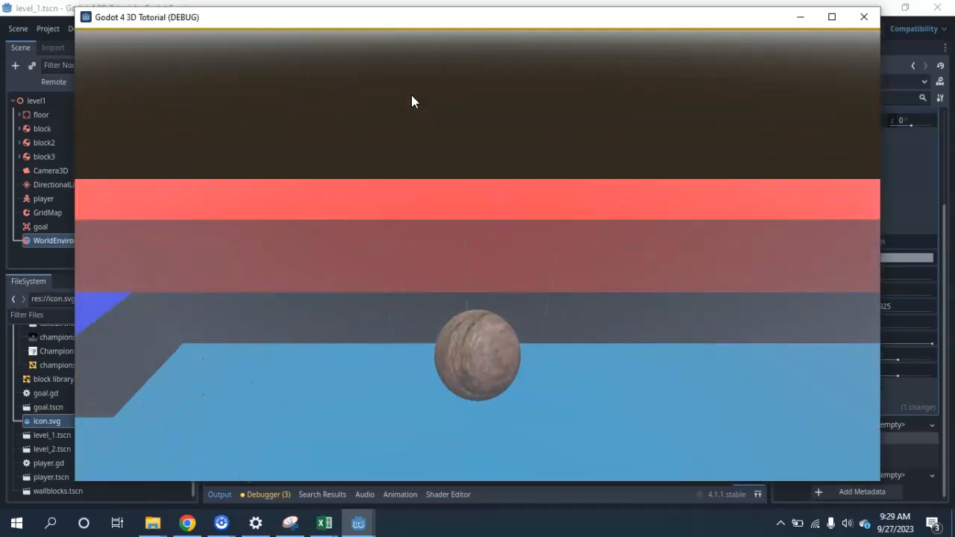
pyautogui.press('Left')
pyautogui.press('Down')
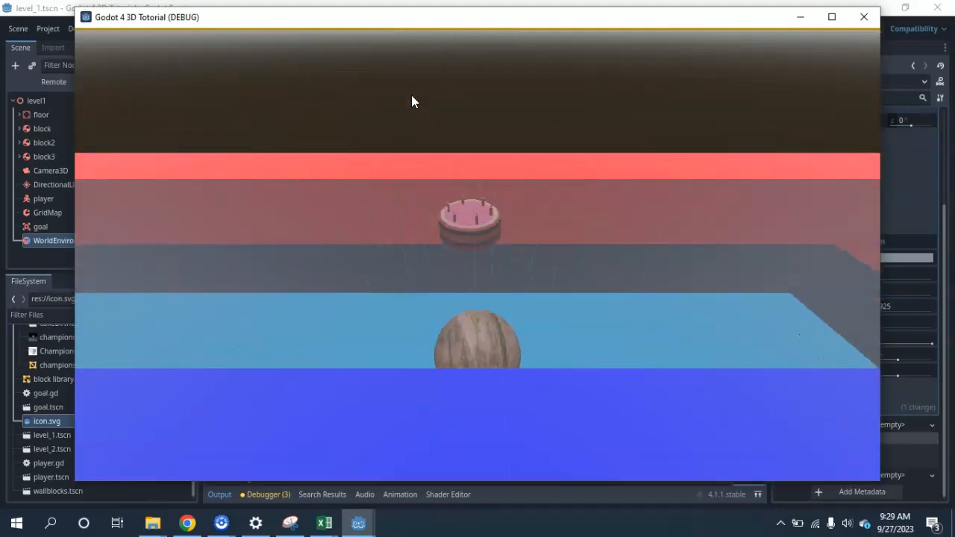
pyautogui.press('Up')
pyautogui.press('Down')
pyautogui.press('Up')
pyautogui.press('Down')
pyautogui.press('Left')
pyautogui.press('Right')
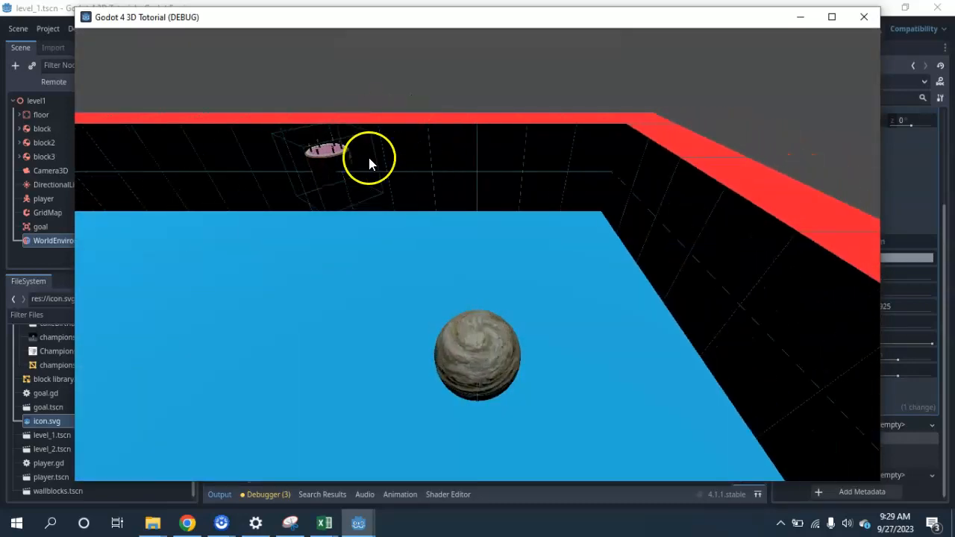
# Close the running game and turn off Visible Collision Shapes for debugging
pyautogui.click(863, 16)
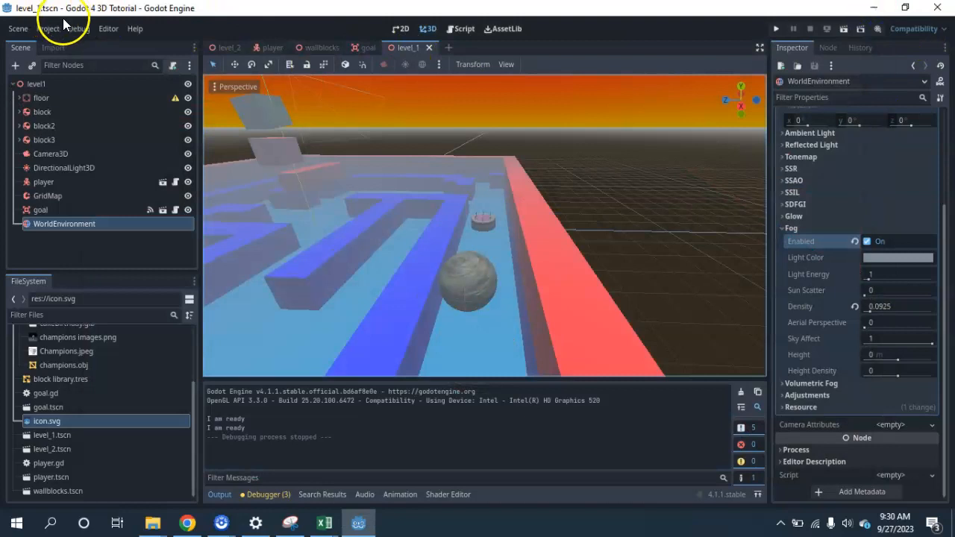
pyautogui.click(78, 28)
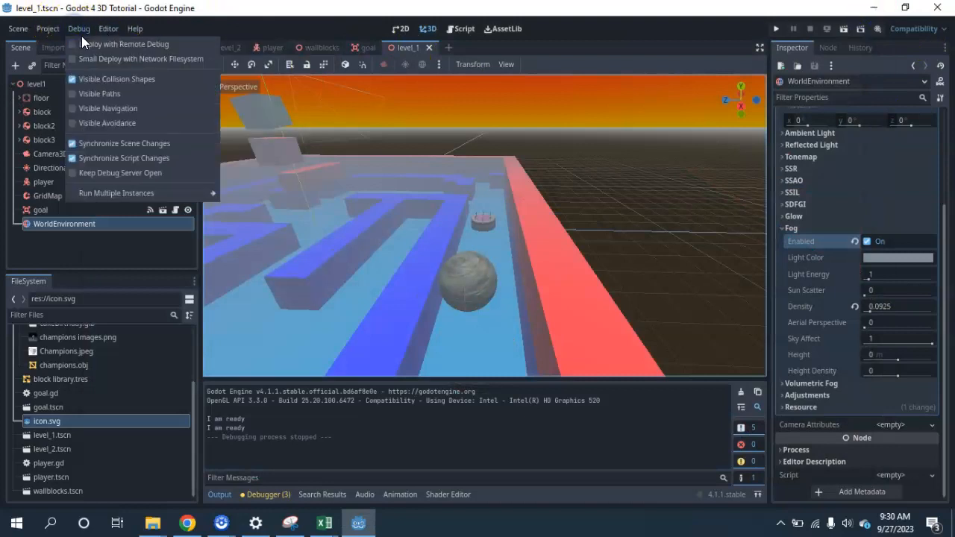
pyautogui.click(82, 80)
pyautogui.click(614, 125)
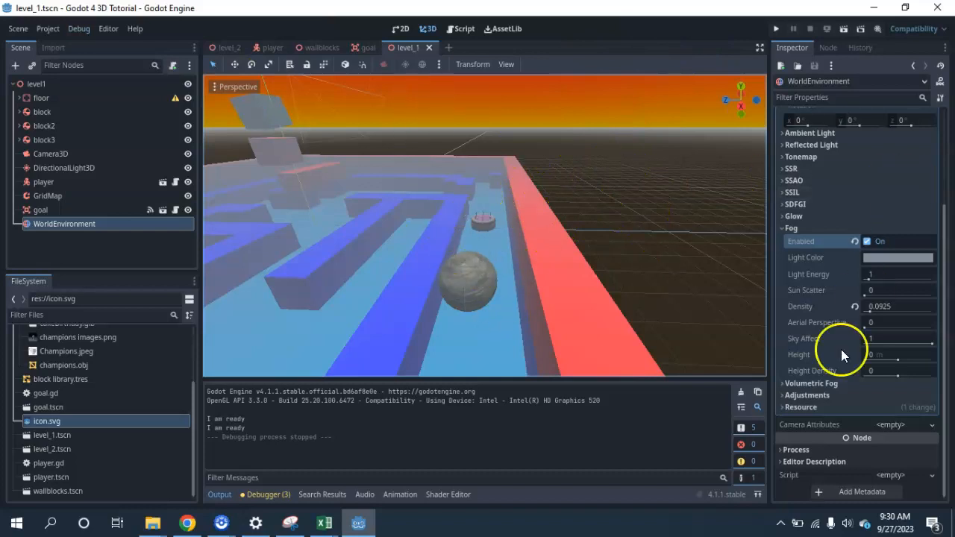
# Clear the Sky resource from the WorldEnvironment's environment and reset the background mode to Clear Color
pyautogui.click(785, 229)
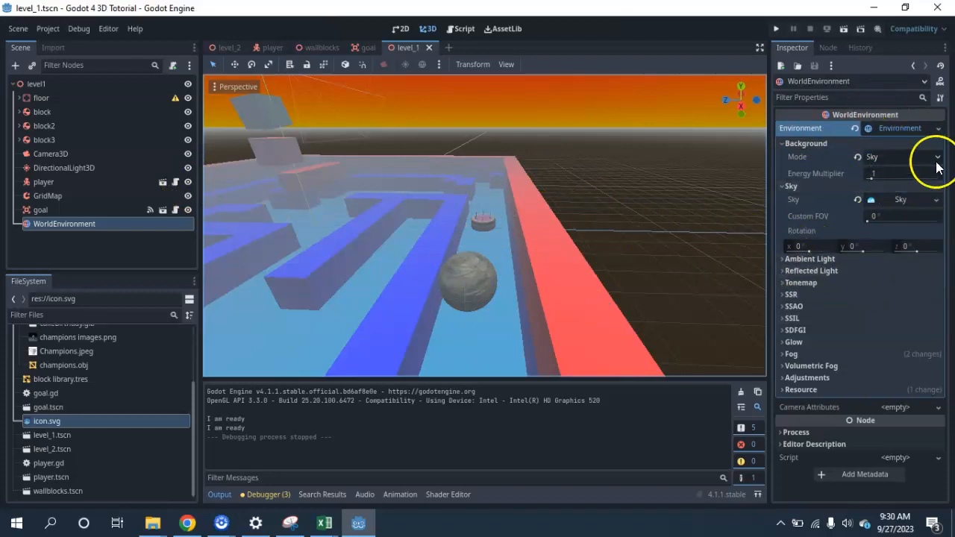
pyautogui.click(902, 158)
pyautogui.click(902, 157)
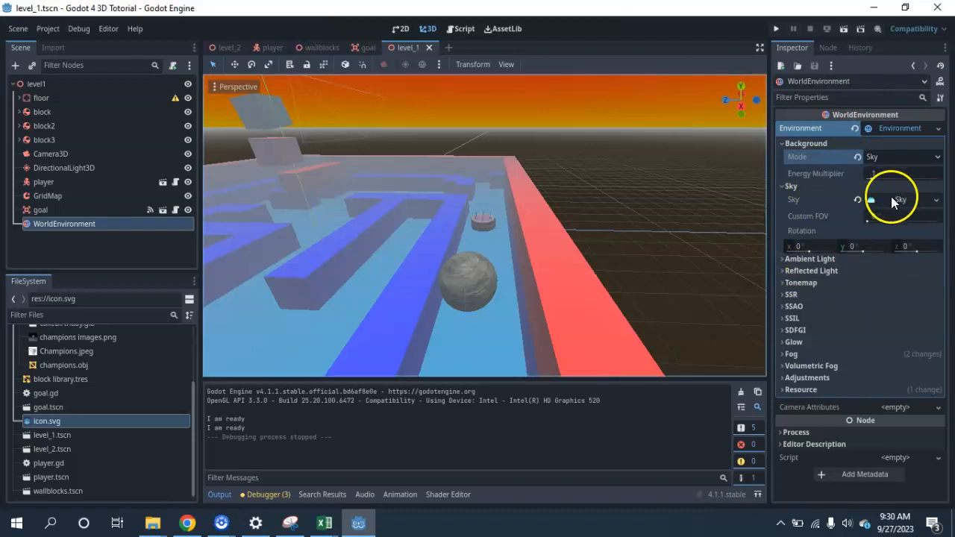
pyautogui.click(857, 200)
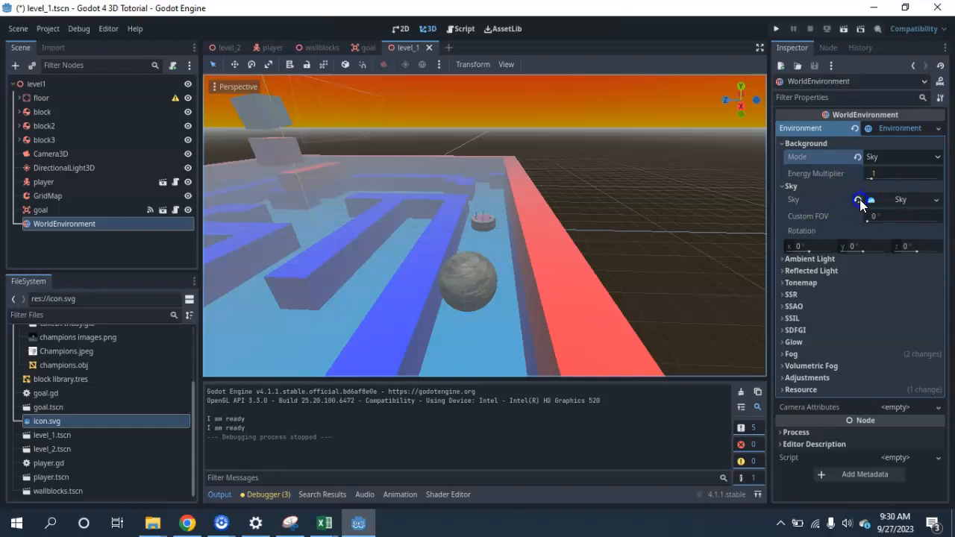
pyautogui.click(858, 200)
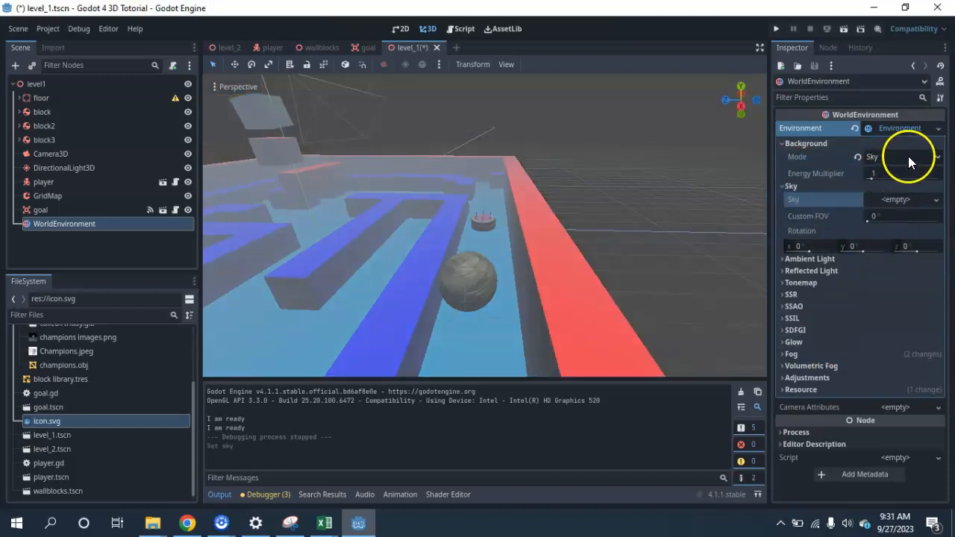
pyautogui.click(856, 157)
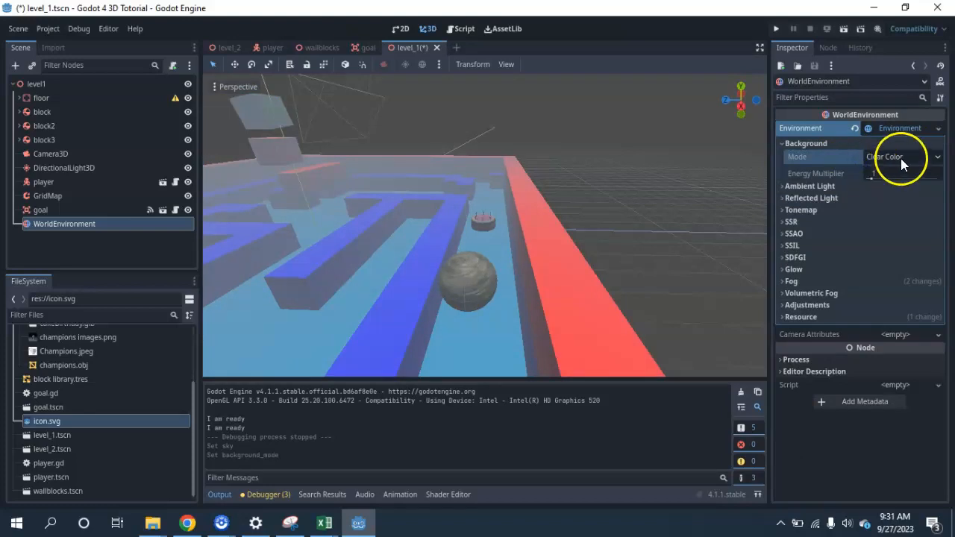
# Clear the WorldEnvironment's whole environment, including its fog, and assign a new Environment resource
pyautogui.scroll(-8, 418, 241)
pyautogui.moveTo(405, 219); pyautogui.dragTo(464, 277, button='middle')
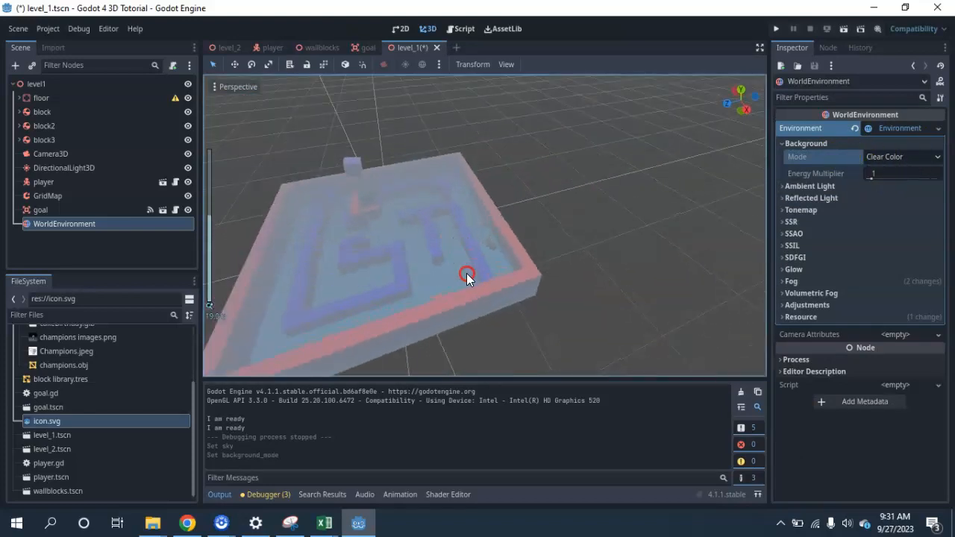
pyautogui.click(783, 281)
pyautogui.click(783, 278)
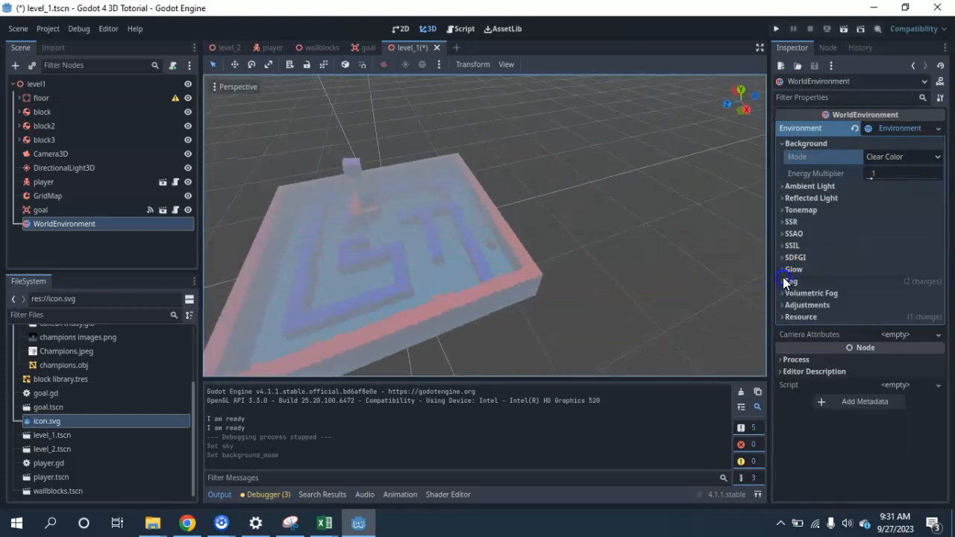
pyautogui.click(855, 129)
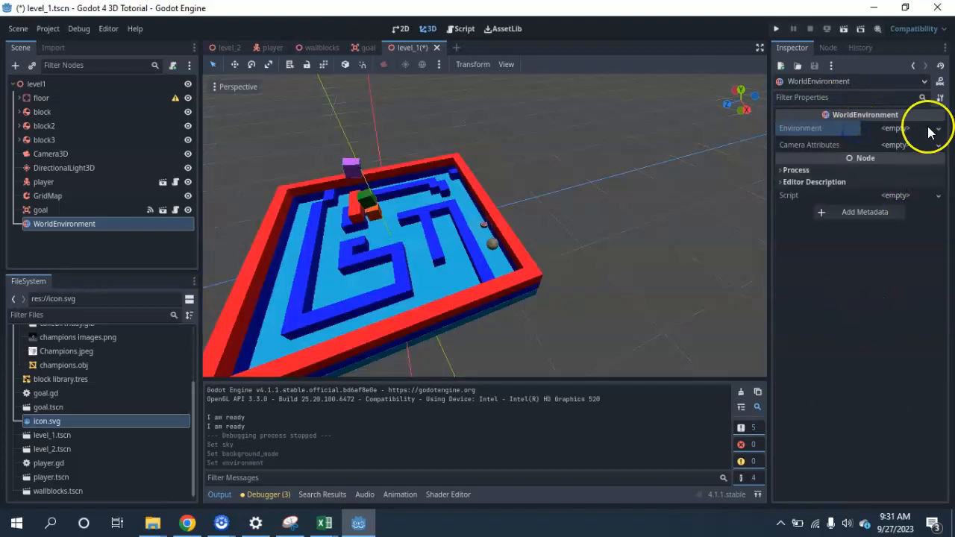
pyautogui.click(898, 129)
pyautogui.click(895, 143)
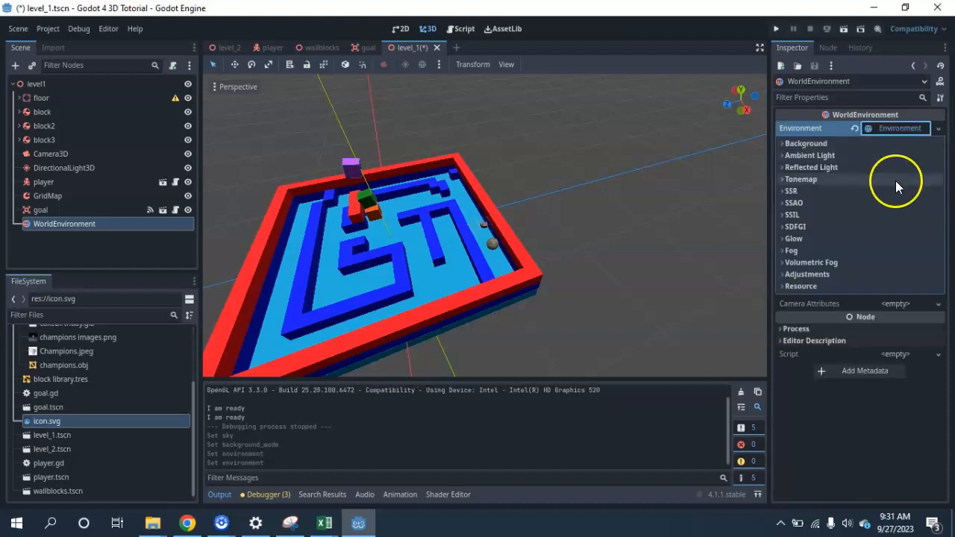
# Set the new environment's background mode to Sky and create a new Sky resource for it
pyautogui.click(779, 143)
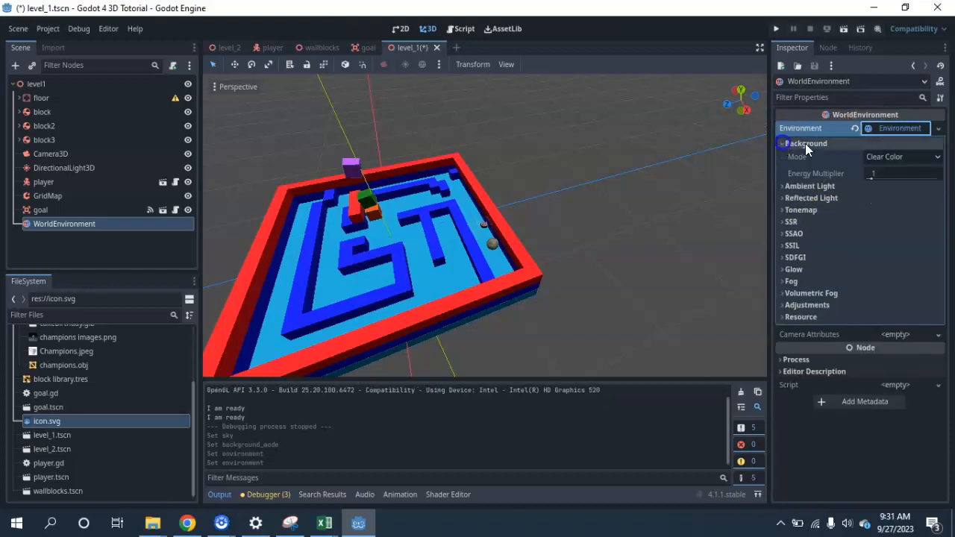
pyautogui.click(890, 155)
pyautogui.click(873, 200)
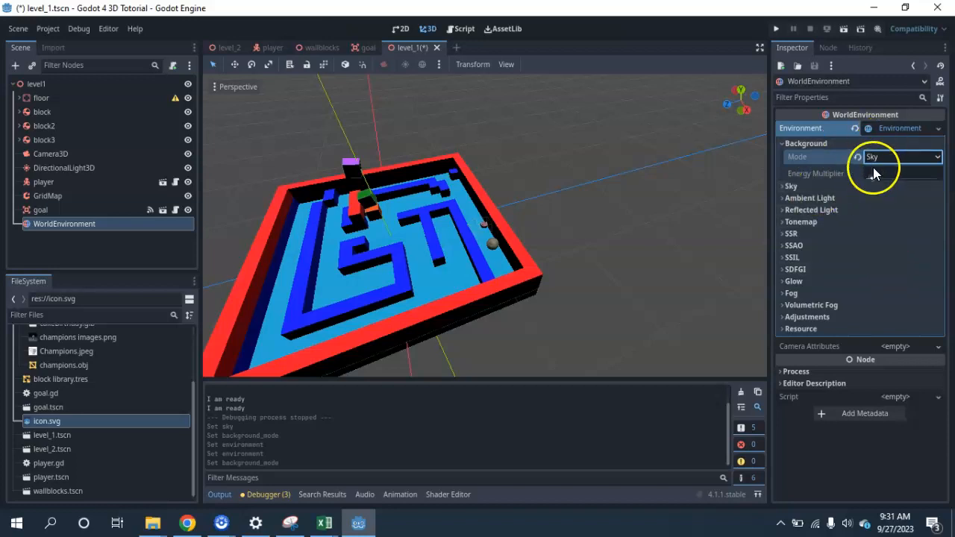
pyautogui.click(789, 186)
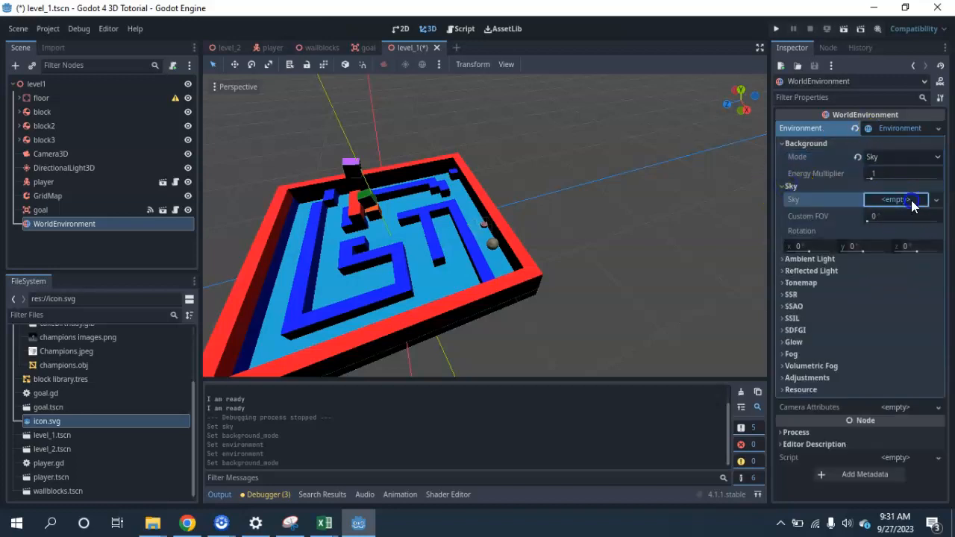
pyautogui.click(906, 200)
pyautogui.click(905, 214)
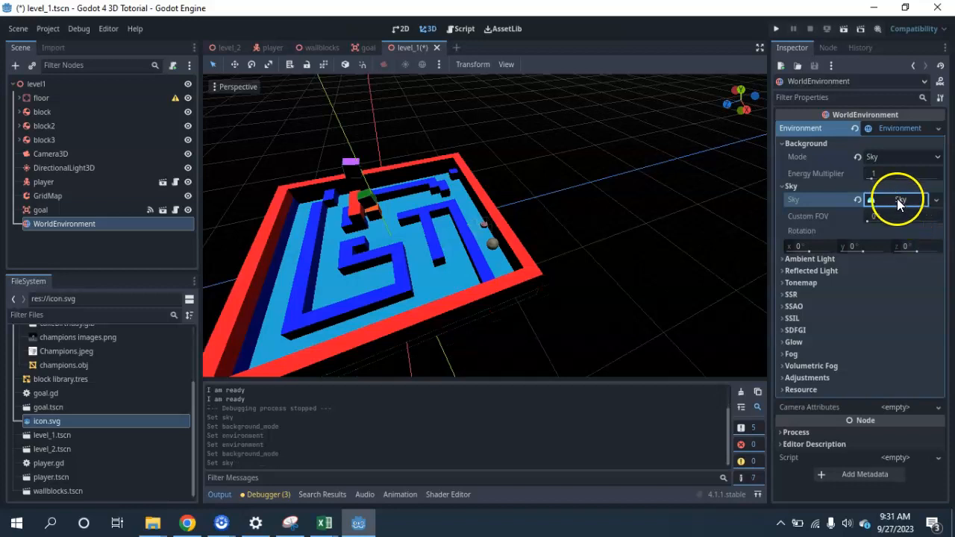
# Give the Sky resource a new PanoramaSkyMaterial as its sky material
pyautogui.click(897, 202)
pyautogui.click(895, 216)
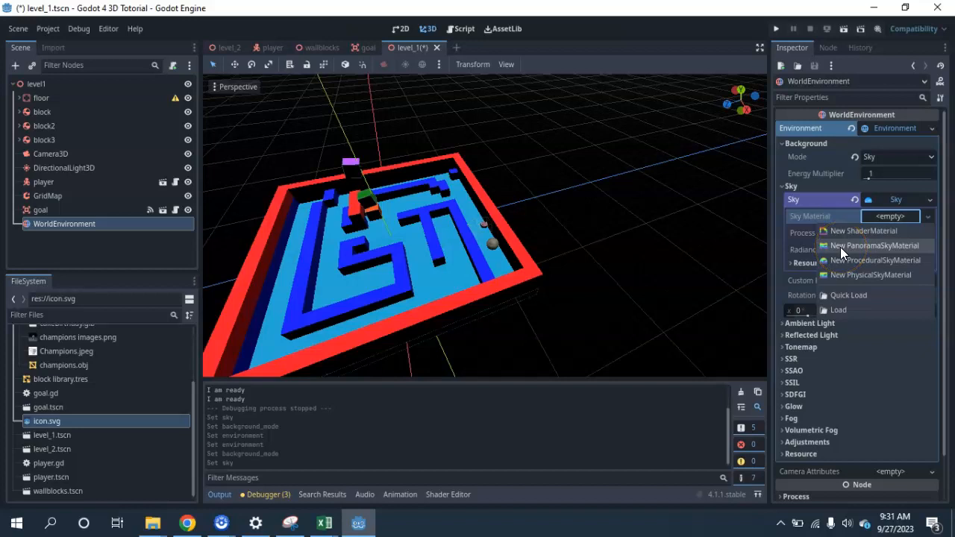
pyautogui.click(858, 249)
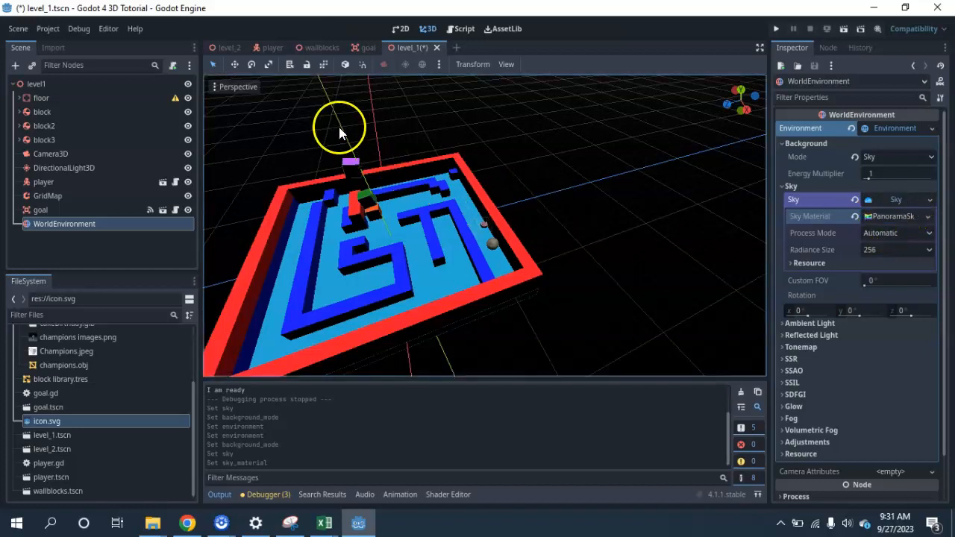
pyautogui.moveTo(441, 233); pyautogui.dragTo(539, 194, button='middle')
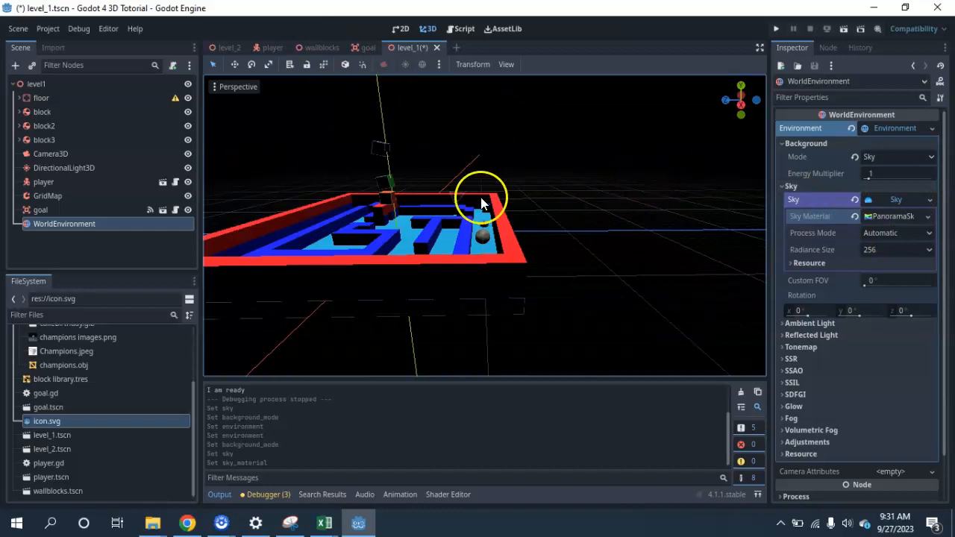
# Assign icon.svg from the project files as the panorama of the sky material
pyautogui.click(892, 217)
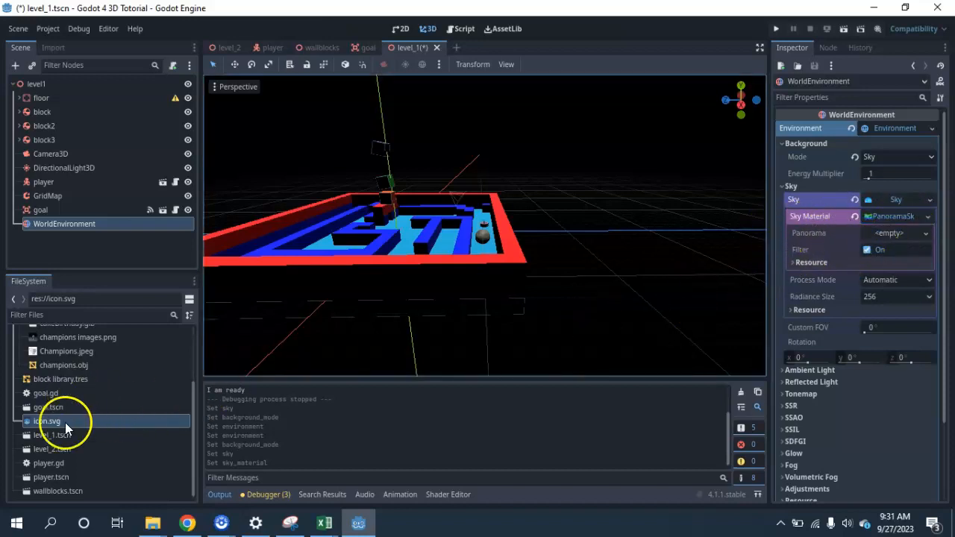
pyautogui.moveTo(27, 426); pyautogui.dragTo(888, 237)
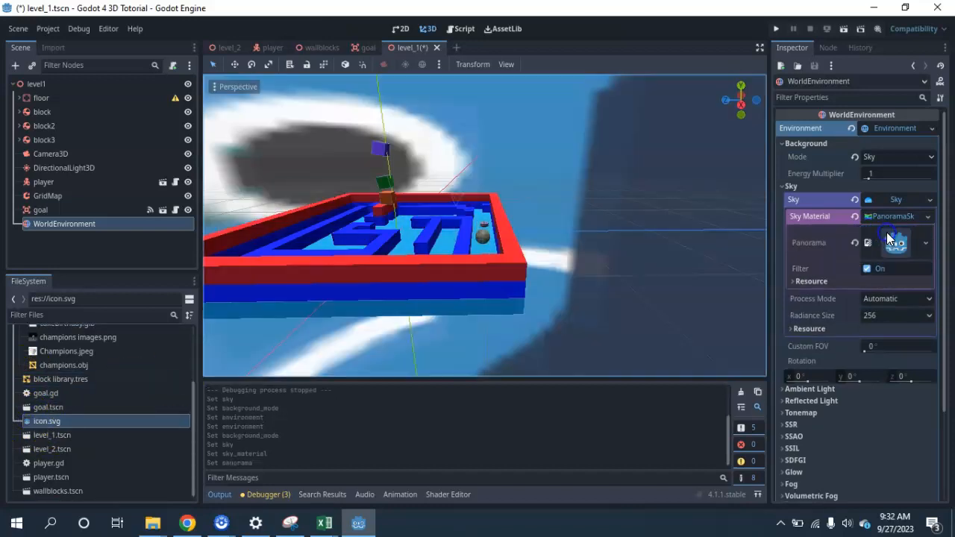
pyautogui.scroll(-7, 567, 231)
pyautogui.moveTo(589, 234); pyautogui.dragTo(597, 254, button='middle')
# Run the current scene, roll and jump the ball out of the maze to examine the panorama sky, and close the game
pyautogui.click(844, 29)
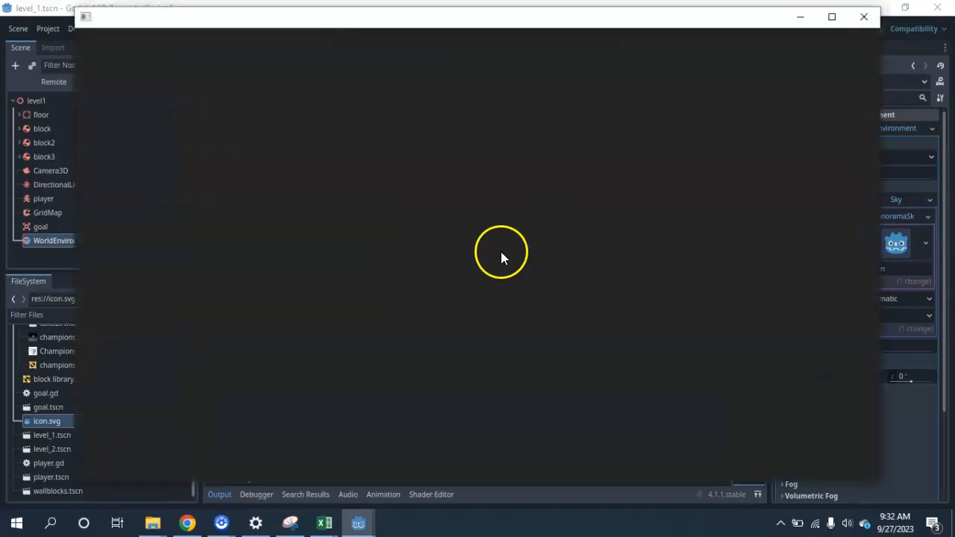
pyautogui.press('Right')
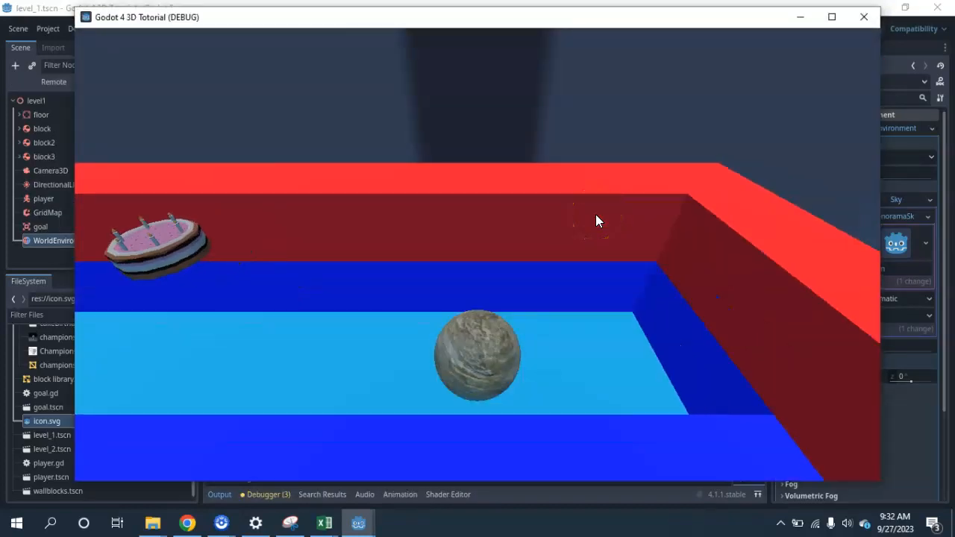
pyautogui.press('Up')
pyautogui.press('space')
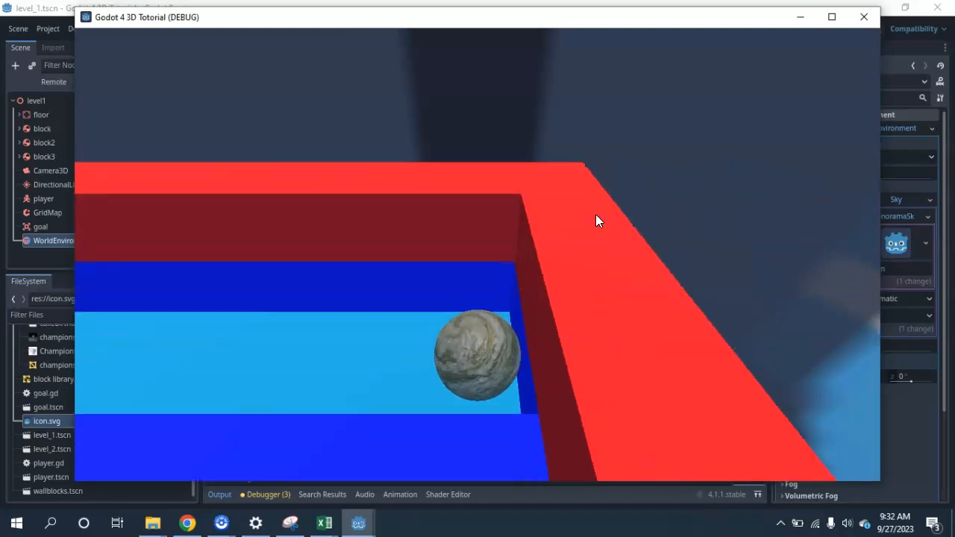
pyautogui.press('space')
pyautogui.press('Down')
pyautogui.press('space')
pyautogui.press('Right')
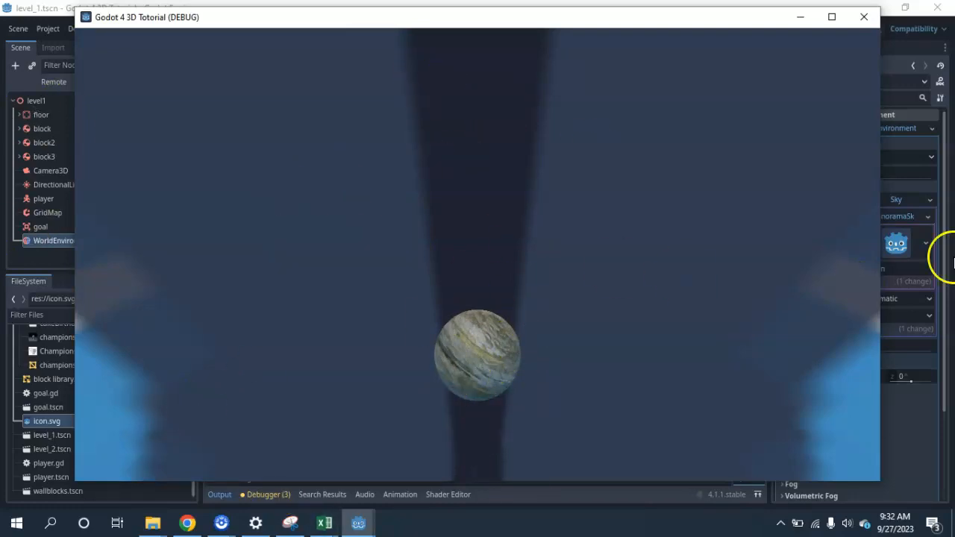
pyautogui.click(867, 21)
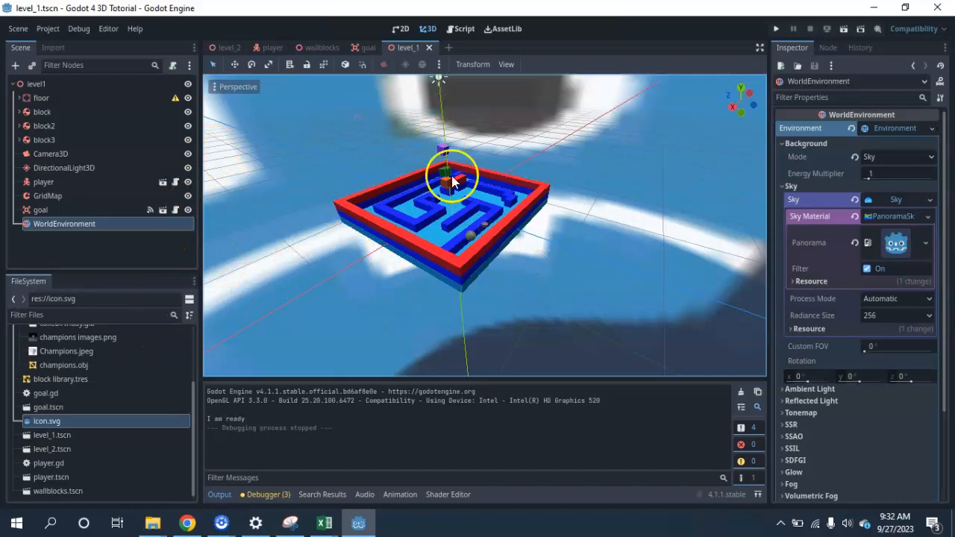
pyautogui.moveTo(639, 273); pyautogui.dragTo(535, 250, button='middle')
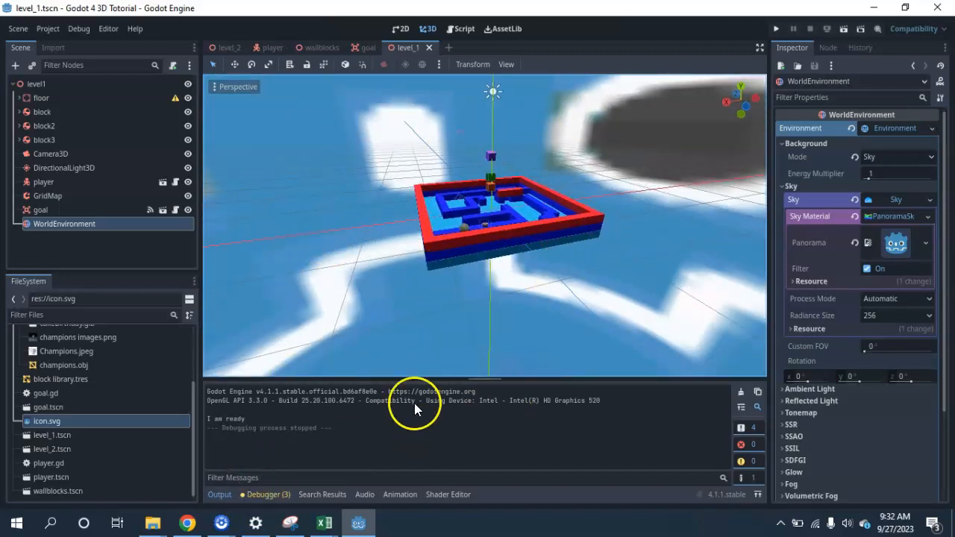
# Switch to Chrome and look through the image results for 360 panorama to find pictures suited to a panorama sky
pyautogui.click(185, 522)
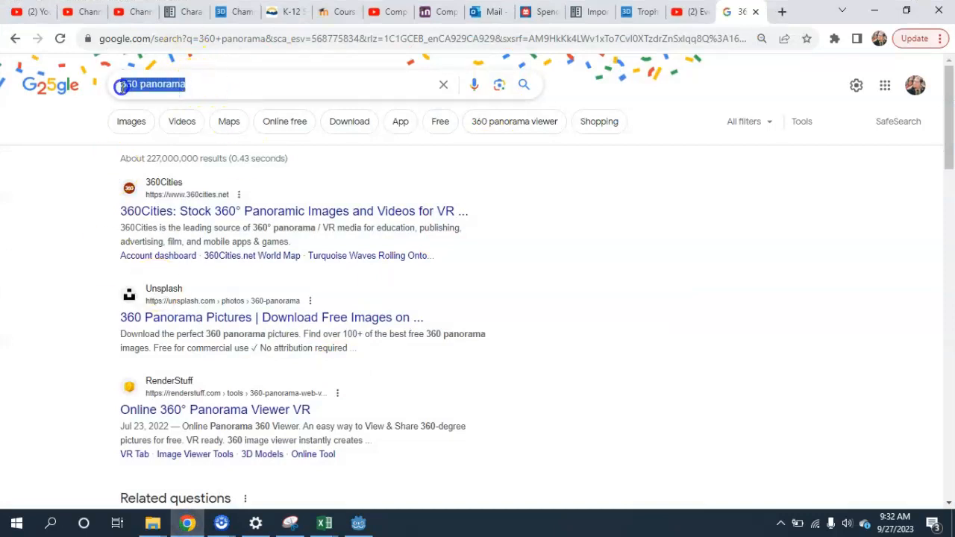
pyautogui.click(258, 93)
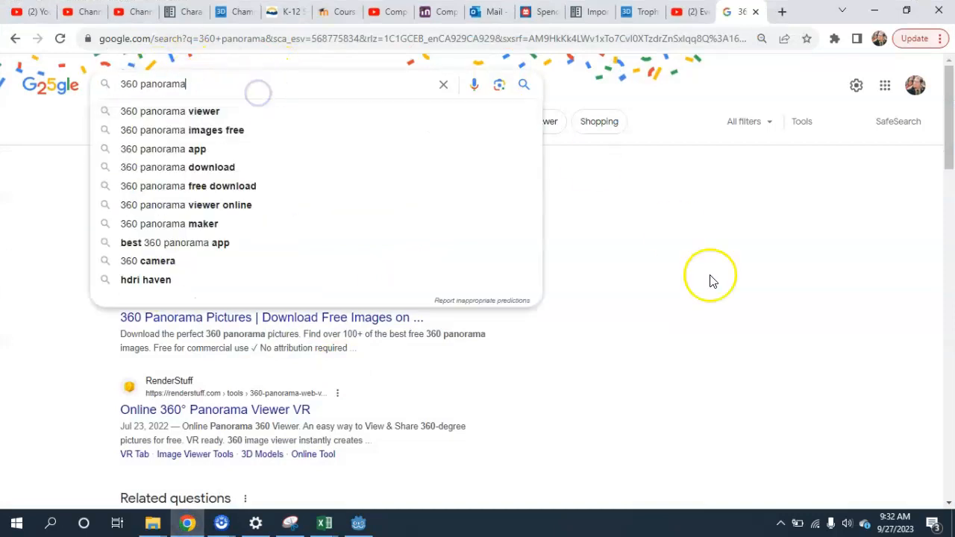
pyautogui.click(731, 285)
pyautogui.click(139, 123)
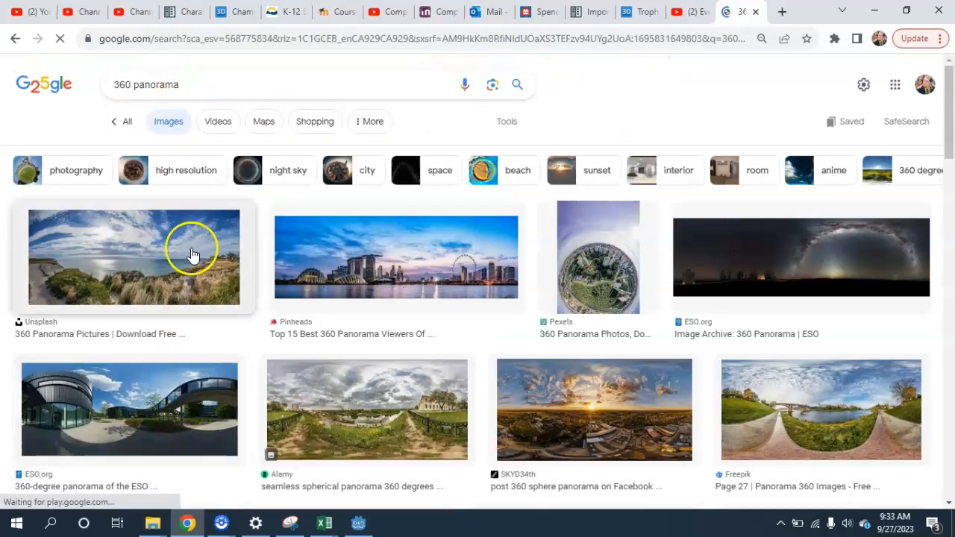
pyautogui.scroll(-2, 582, 405)
pyautogui.scroll(-10, 358, 254)
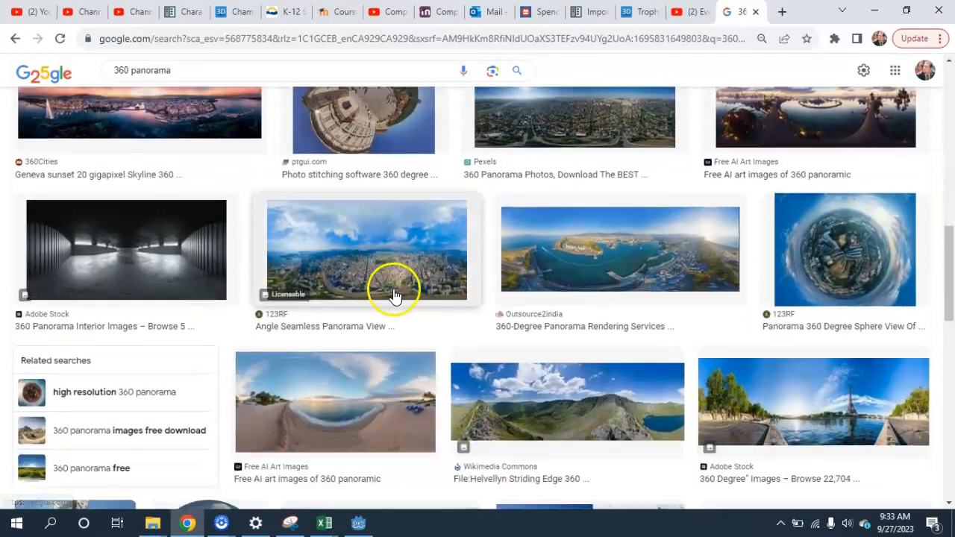
pyautogui.scroll(-5, 394, 294)
pyautogui.scroll(8, 396, 295)
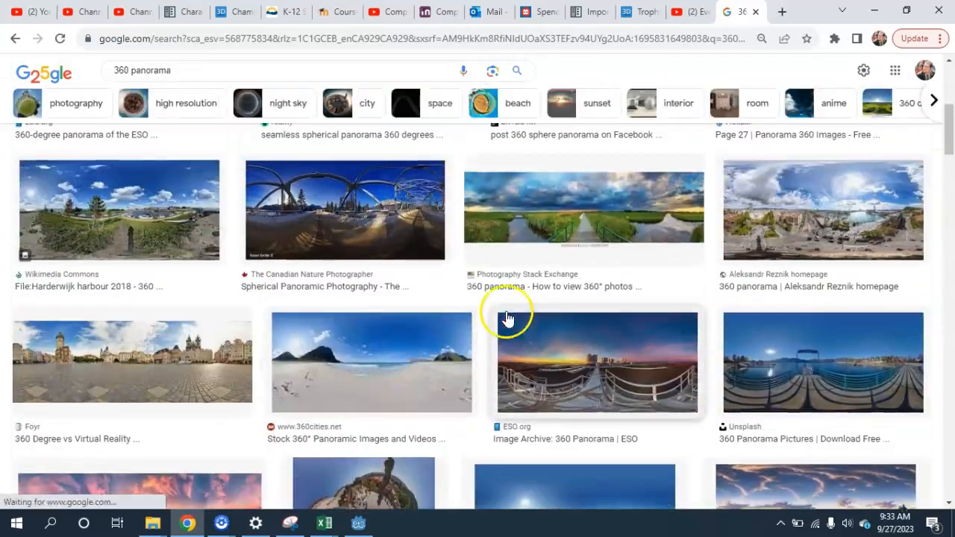
pyautogui.scroll(1, 756, 383)
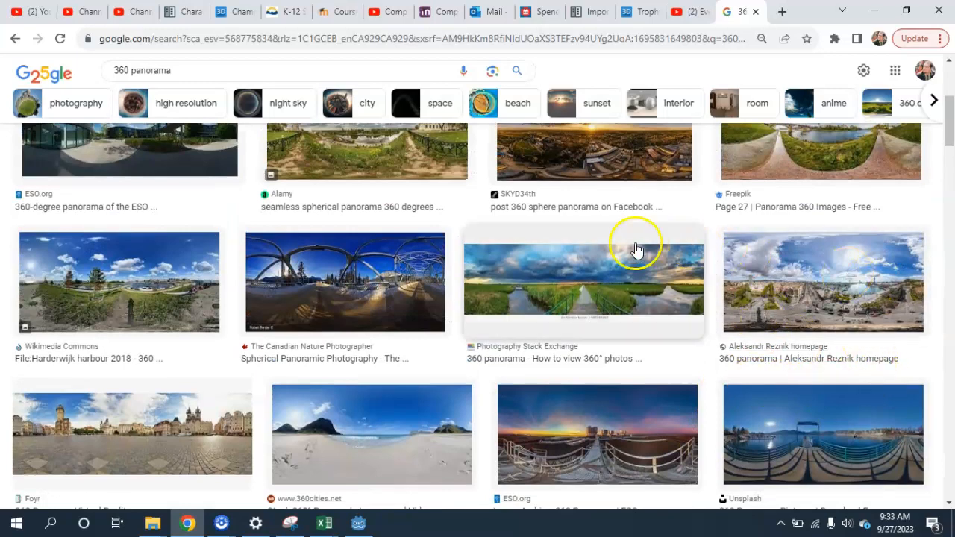
pyautogui.scroll(1, 664, 284)
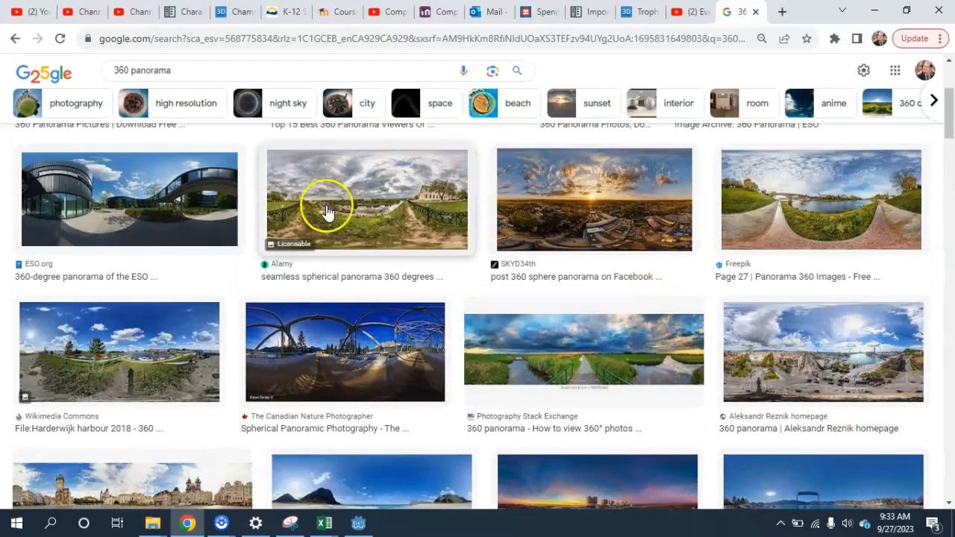
# Browse further through the 360 panorama image results and open the preview of the SKYD34th sunset panorama
pyautogui.scroll(-2, 796, 345)
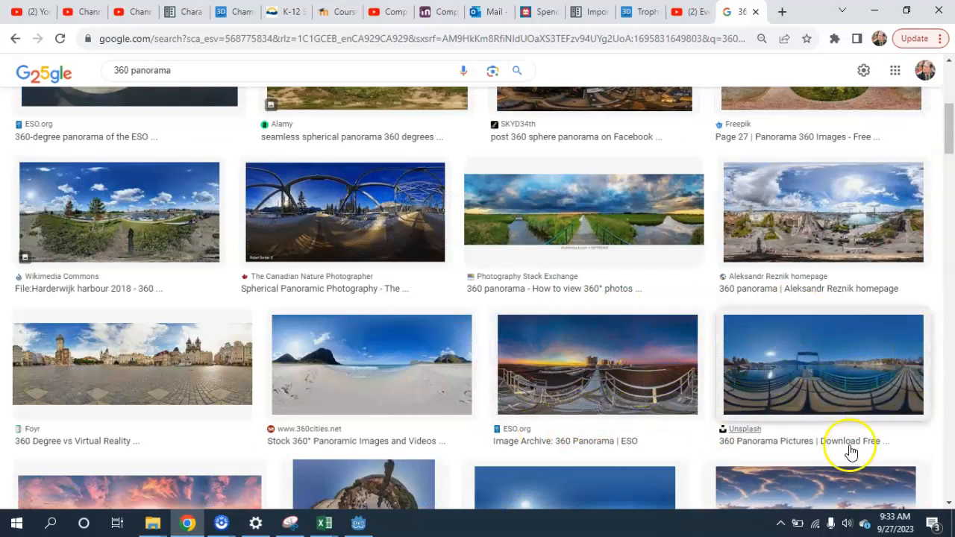
pyautogui.scroll(-3, 710, 383)
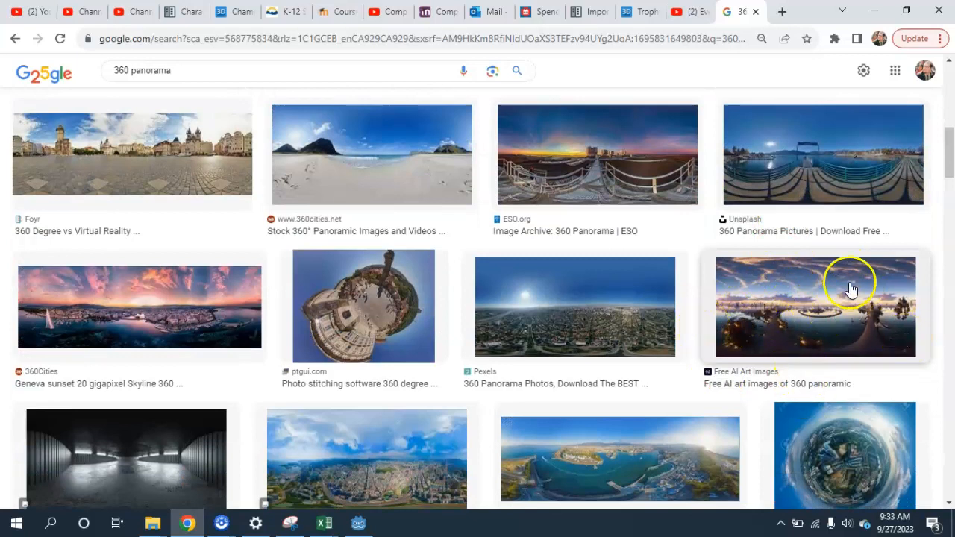
pyautogui.scroll(-3, 832, 321)
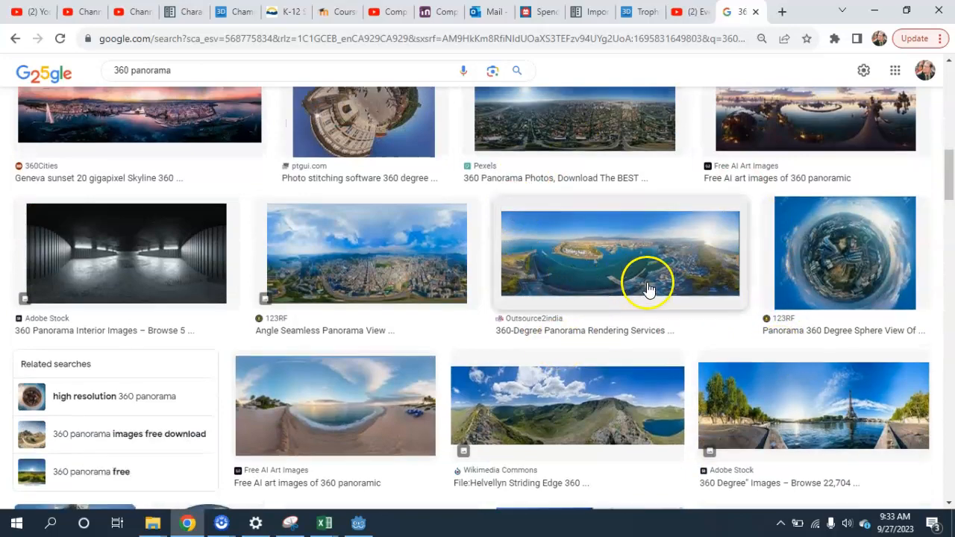
pyautogui.scroll(-5, 649, 254)
pyautogui.scroll(1, 661, 262)
pyautogui.scroll(-2, 686, 317)
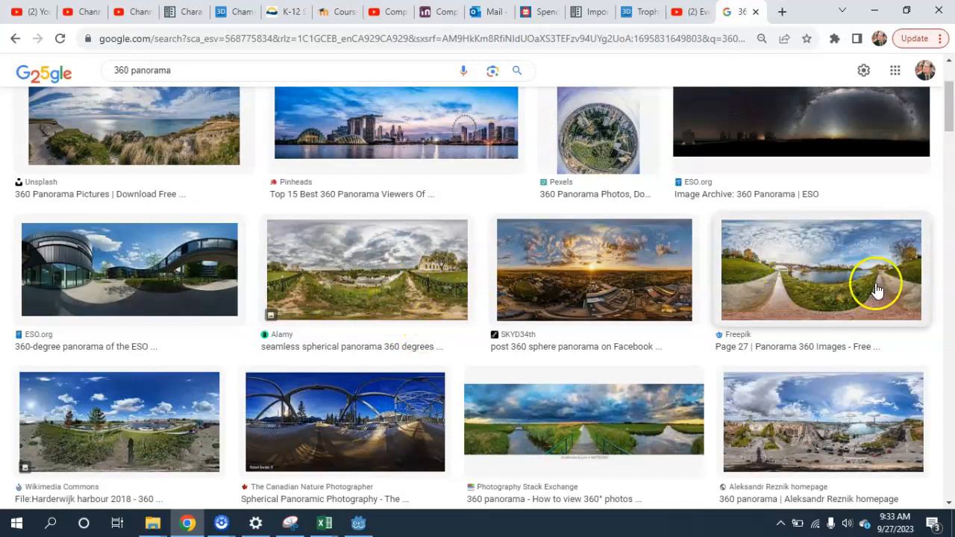
pyautogui.click(571, 282)
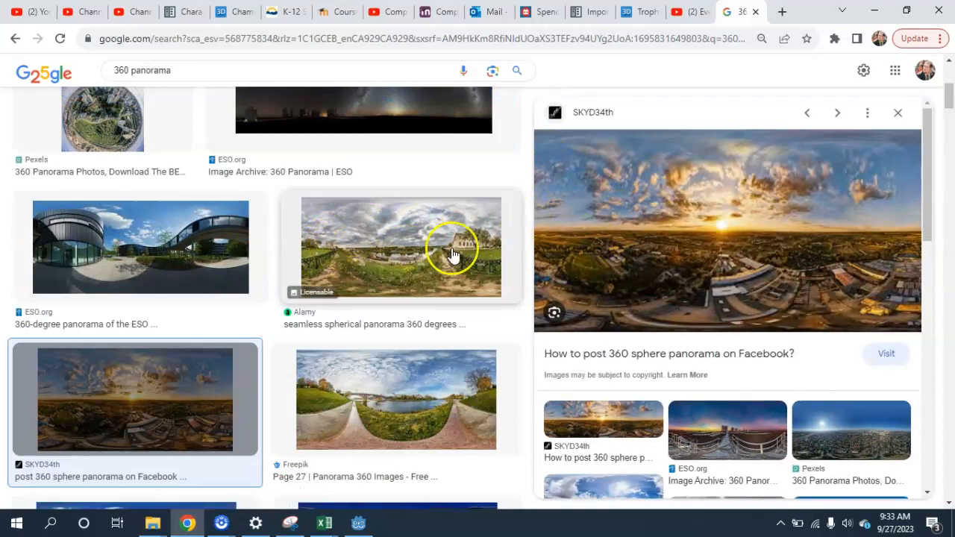
# Save the sunset panorama image as 260pano2.jpg in the graphics folder of the Godot 4 2D Tutorial project
pyautogui.rightClick(734, 234)
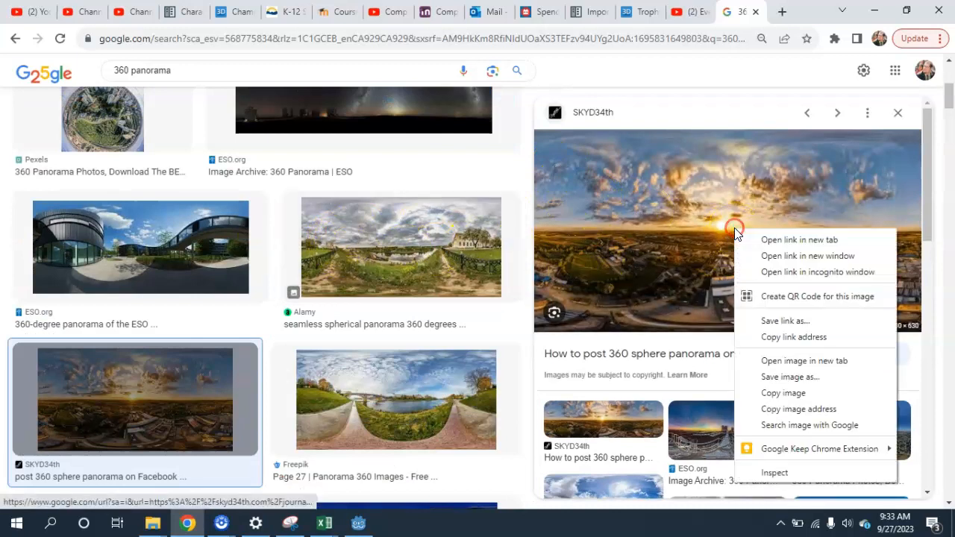
pyautogui.click(792, 377)
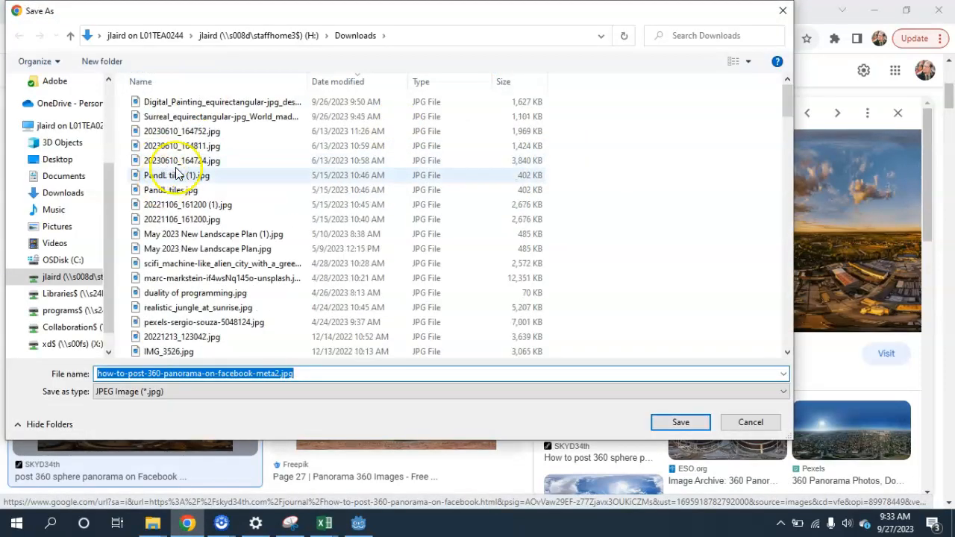
pyautogui.click(67, 281)
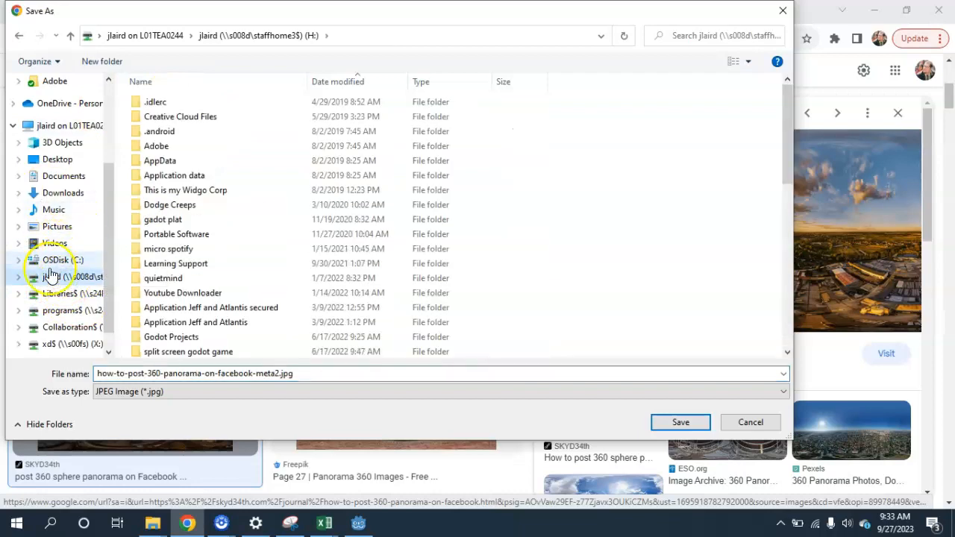
pyautogui.click(56, 177)
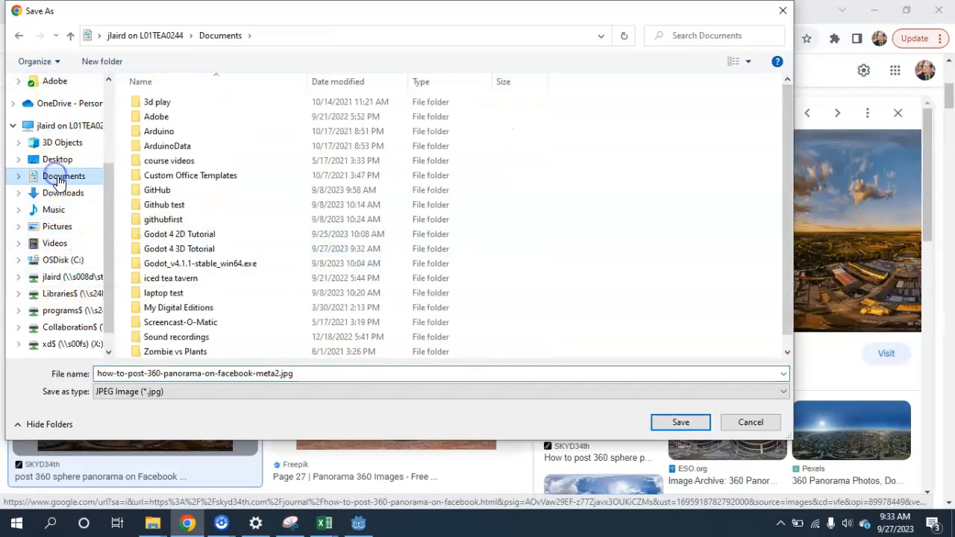
pyautogui.doubleClick(184, 234)
pyautogui.doubleClick(159, 117)
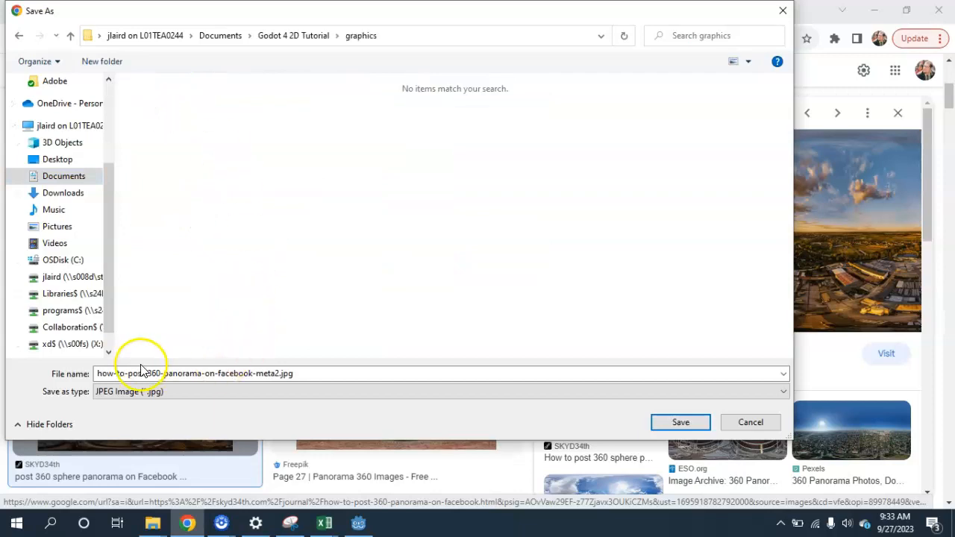
pyautogui.doubleClick(278, 373)
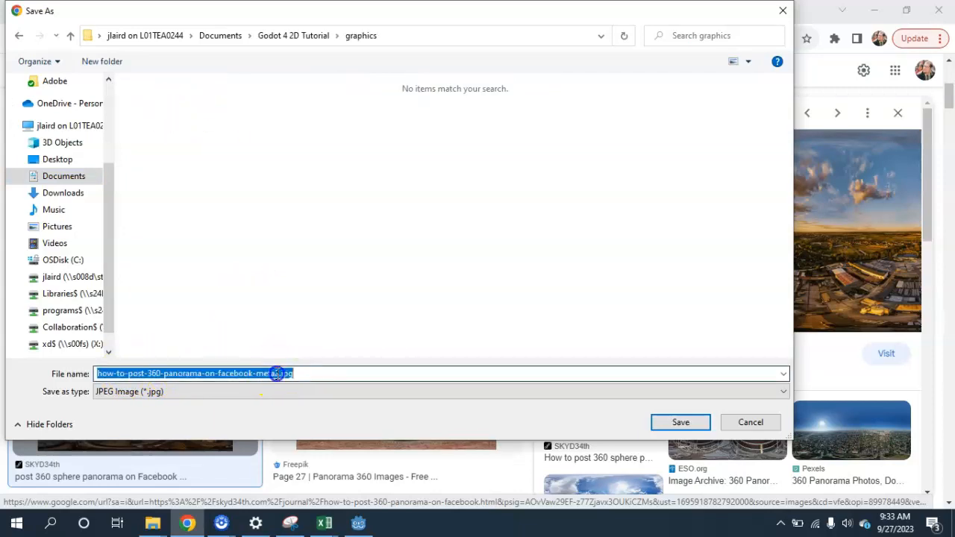
pyautogui.moveTo(275, 373); pyautogui.dragTo(9, 357)
pyautogui.write('260pano2')
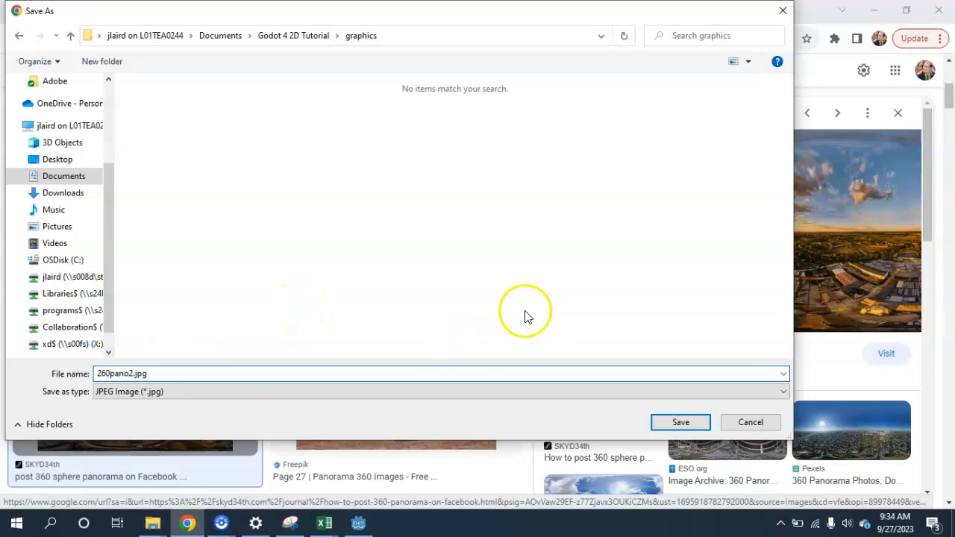
pyautogui.click(692, 423)
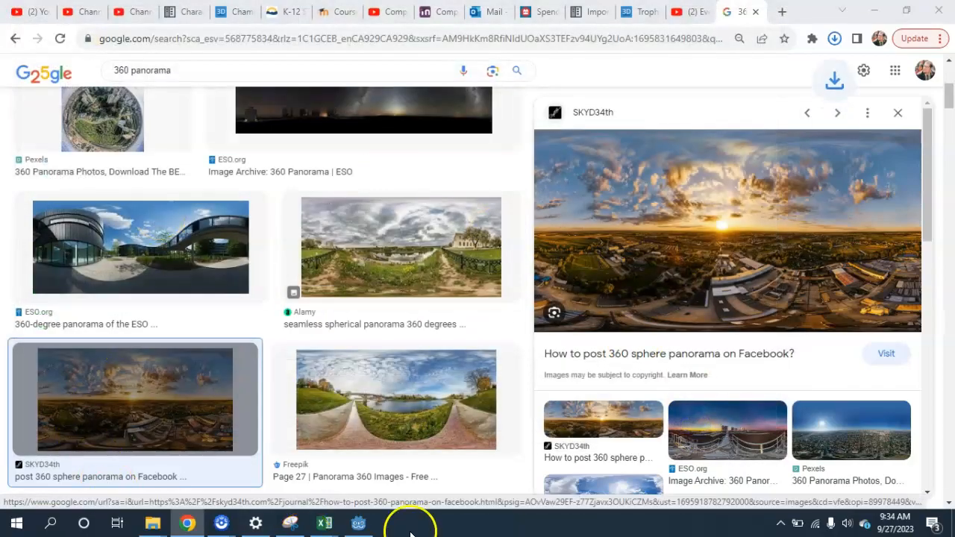
# Switch to Godot and check the materials folder in the project files for the saved panorama
pyautogui.click(359, 524)
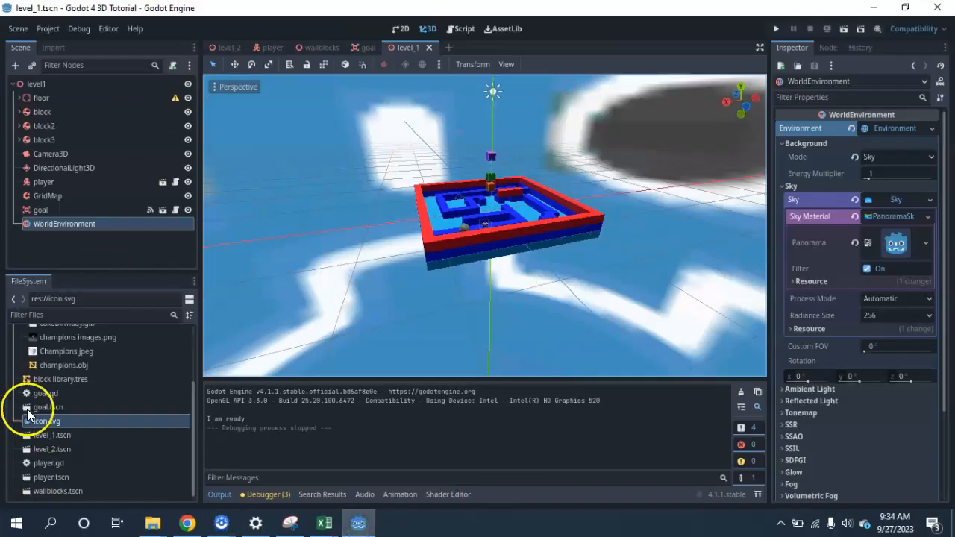
pyautogui.scroll(3, 63, 405)
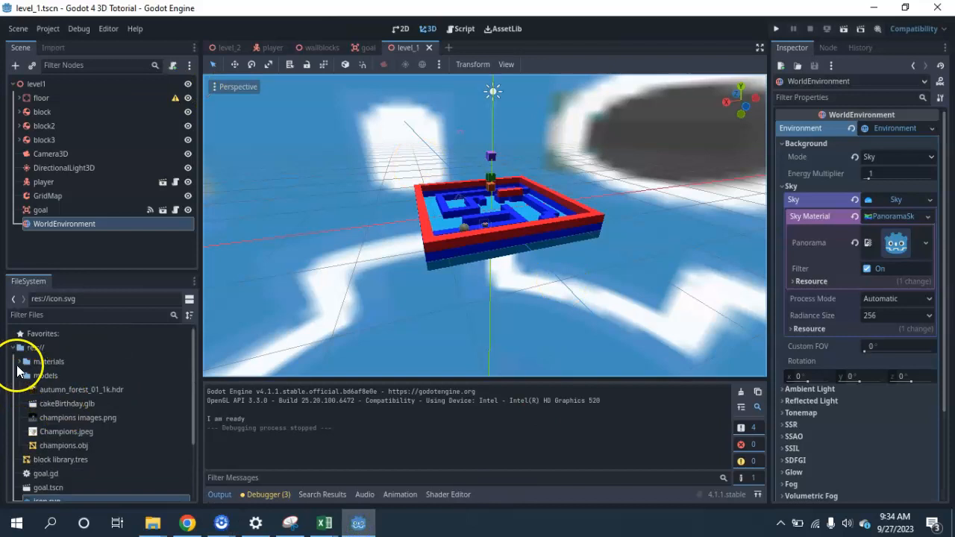
pyautogui.click(20, 362)
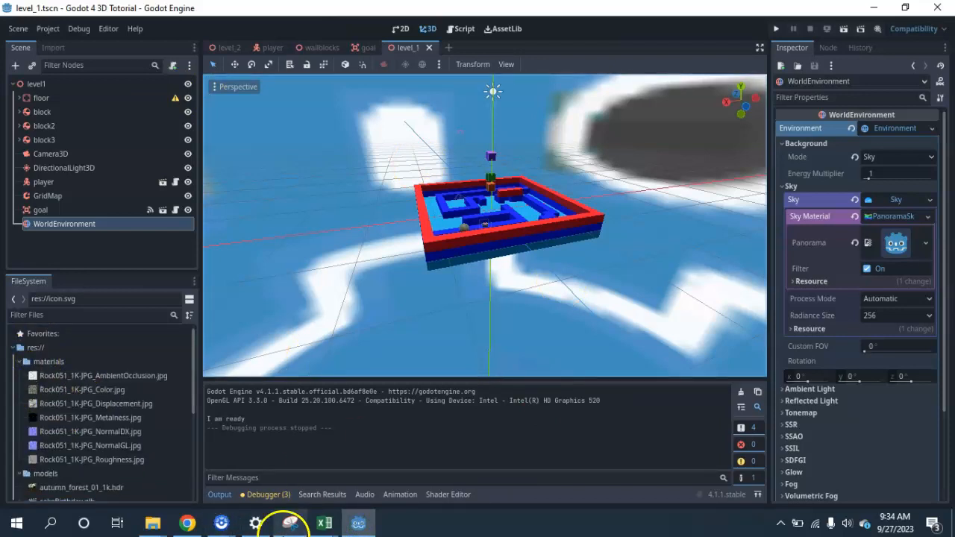
# Switch to Chrome and save the sunset panorama under its suggested file name in the Godot 4 3D project's materials folder
pyautogui.click(188, 523)
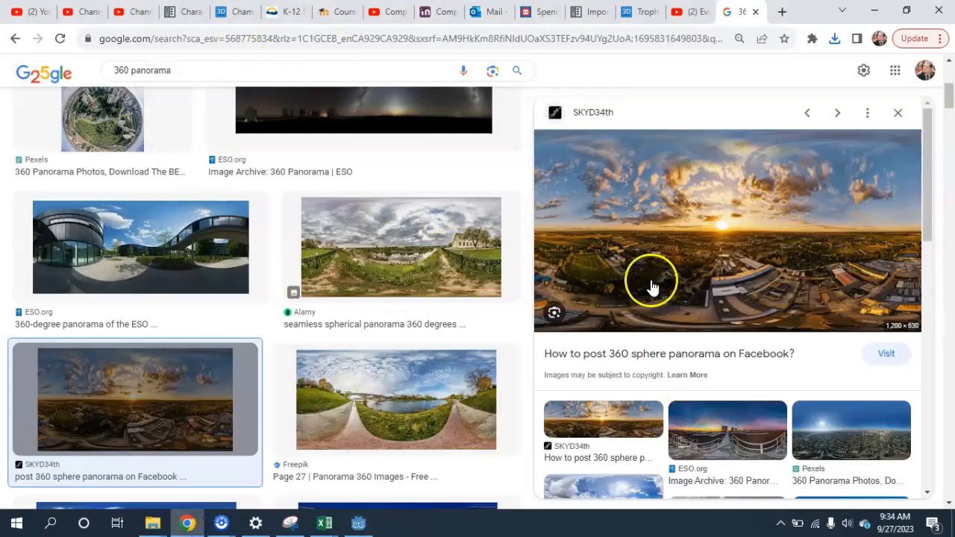
pyautogui.rightClick(749, 235)
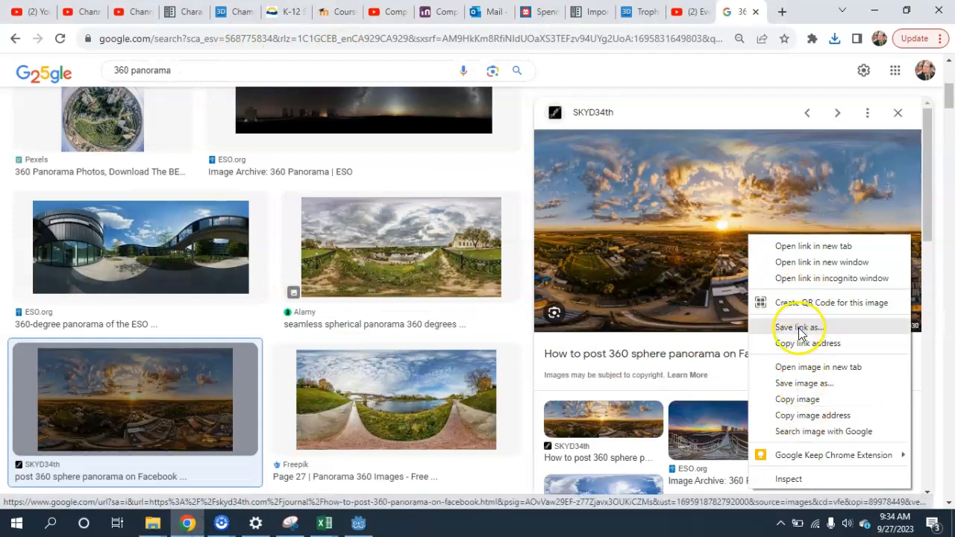
pyautogui.click(809, 387)
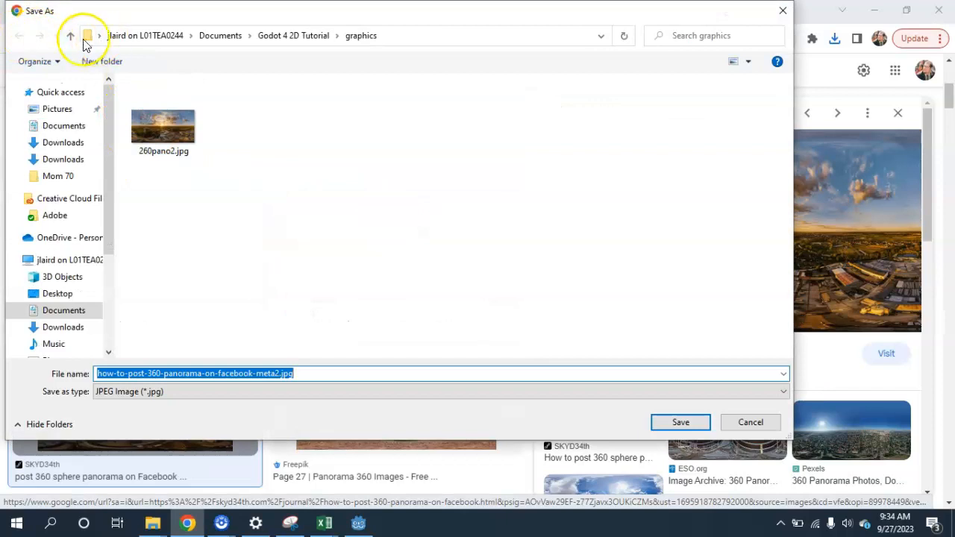
pyautogui.click(73, 37)
pyautogui.click(73, 37)
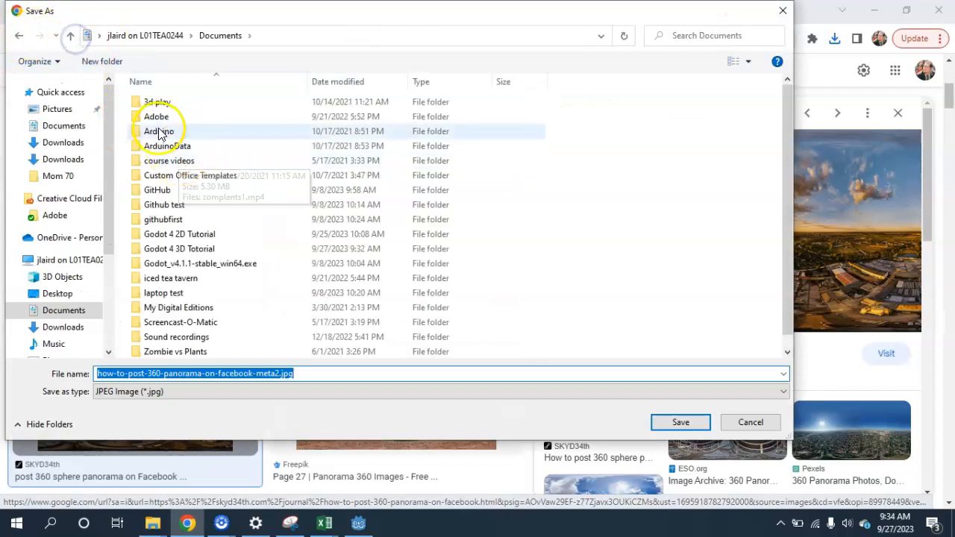
pyautogui.doubleClick(192, 249)
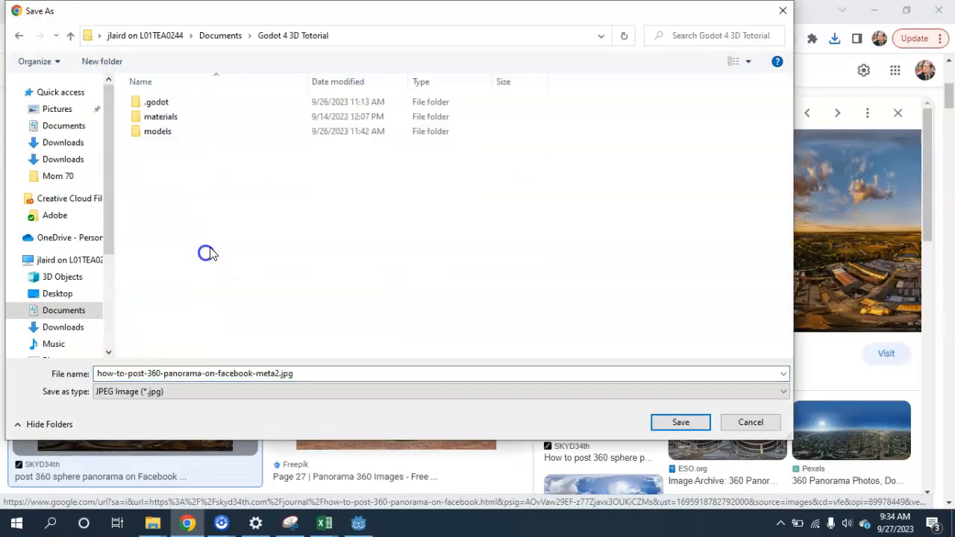
pyautogui.doubleClick(156, 120)
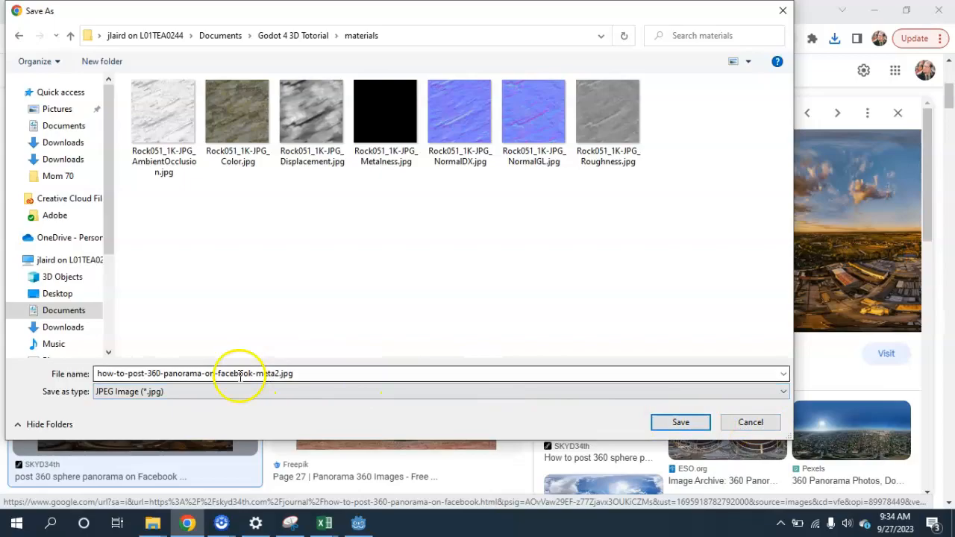
pyautogui.click(702, 423)
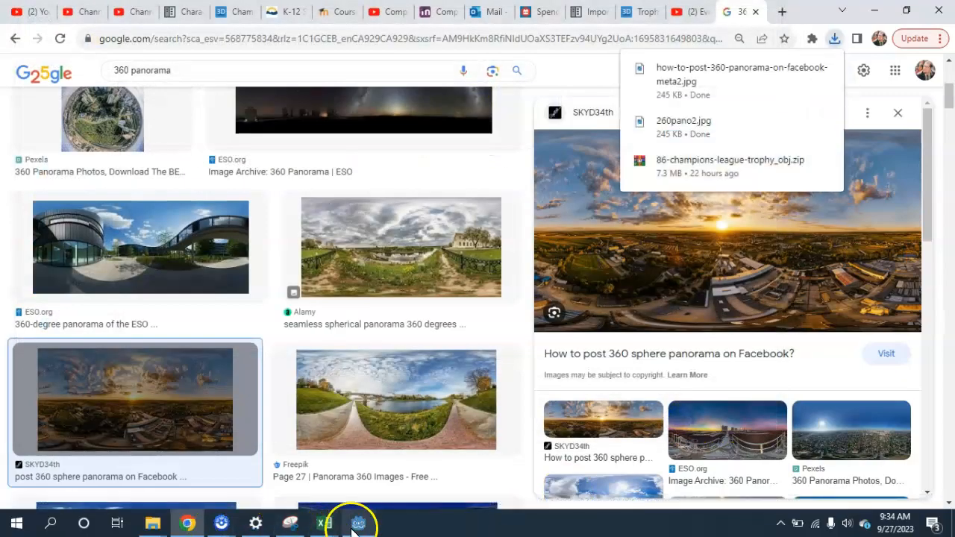
# Switch to Godot and assign how-to-post-360-panorama-on-facebook-meta2.jpg from the materials folder as the sky material's panorama
pyautogui.click(360, 526)
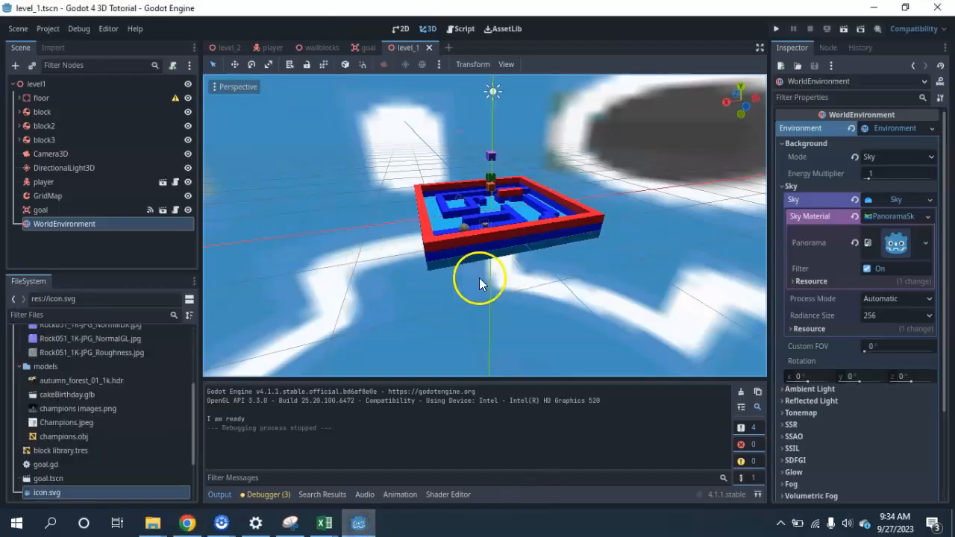
pyautogui.scroll(3, 61, 380)
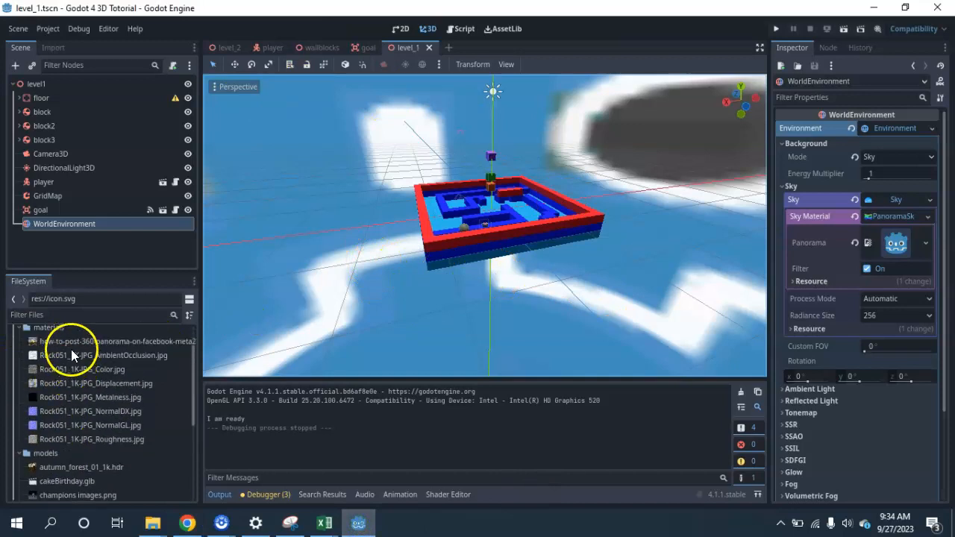
pyautogui.click(35, 342)
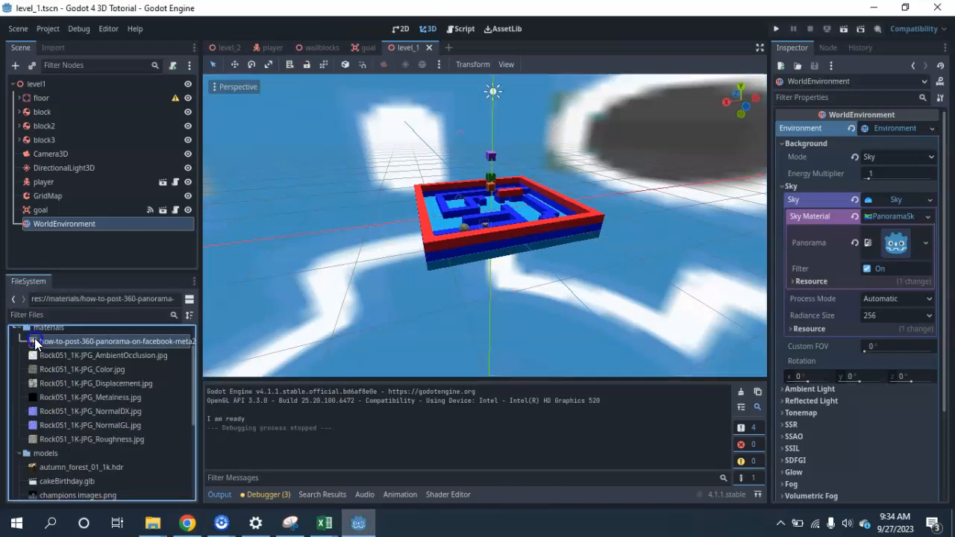
pyautogui.moveTo(330, 291); pyautogui.dragTo(838, 250)
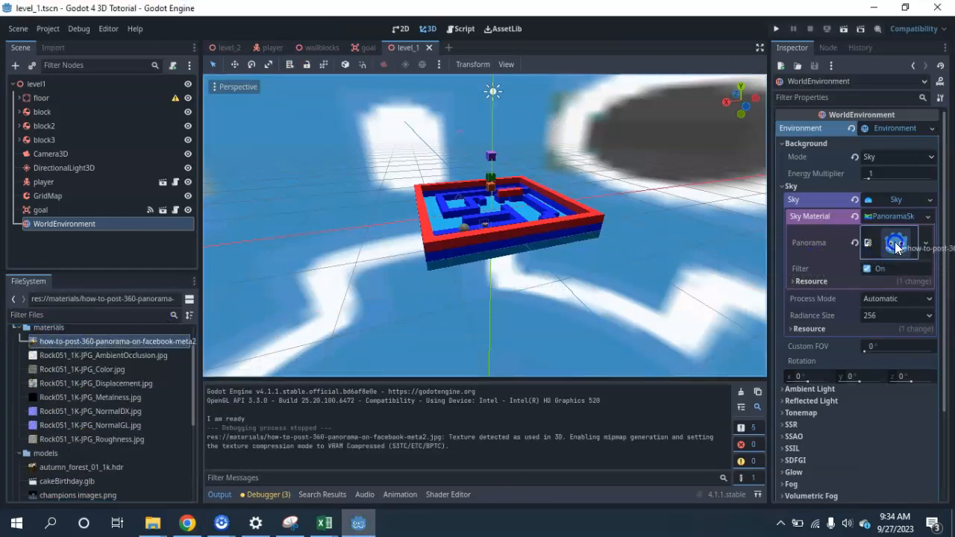
pyautogui.moveTo(895, 238); pyautogui.dragTo(895, 240)
pyautogui.moveTo(607, 286); pyautogui.dragTo(482, 284, button='middle')
# Run the current scene, move the ball along and off the maze walls to examine the sunset panorama sky, and close the game
pyautogui.click(848, 29)
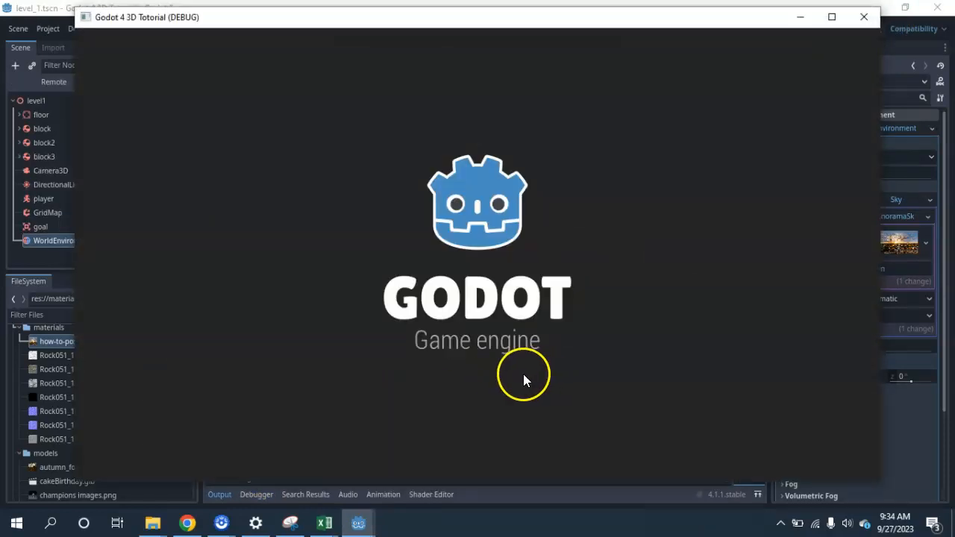
pyautogui.press('Right')
pyautogui.press('space')
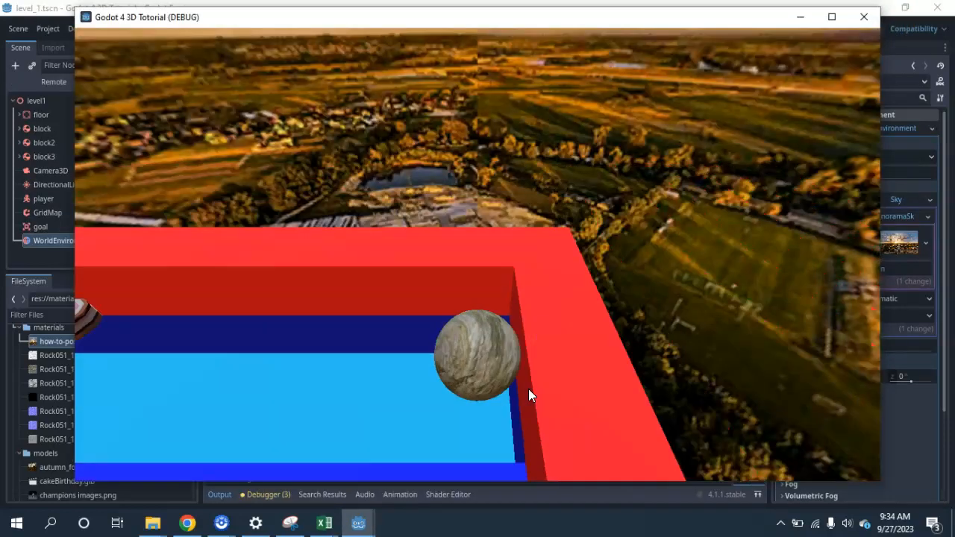
pyautogui.press('Down')
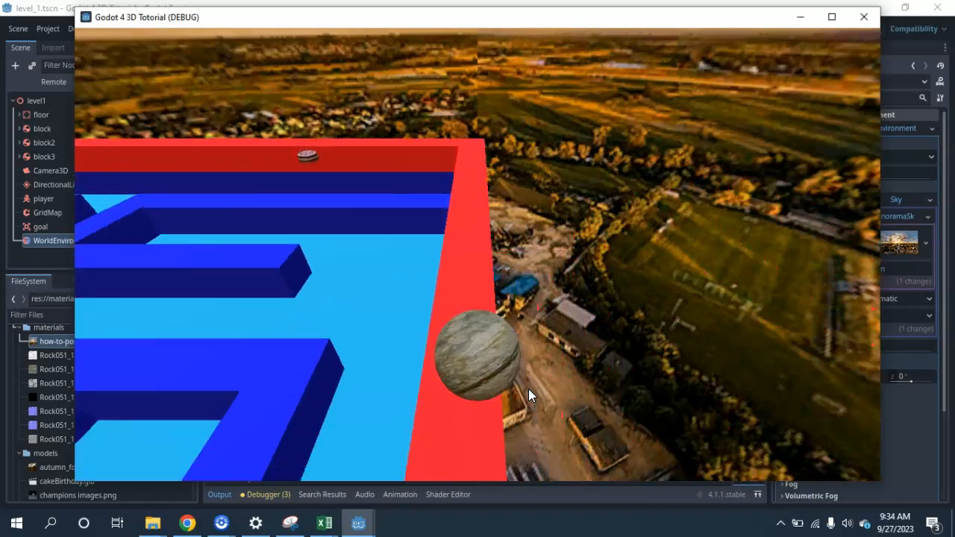
pyautogui.press('Left')
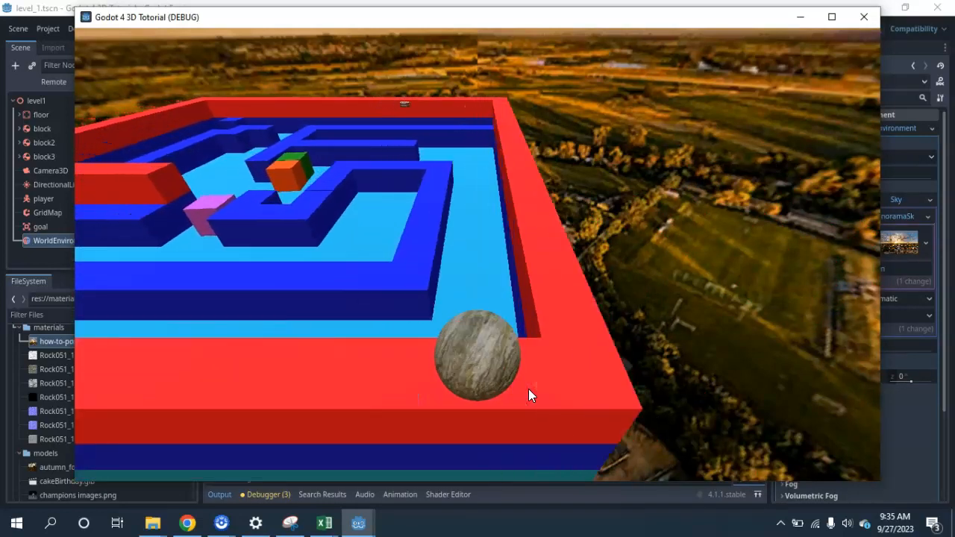
pyautogui.press('Left')
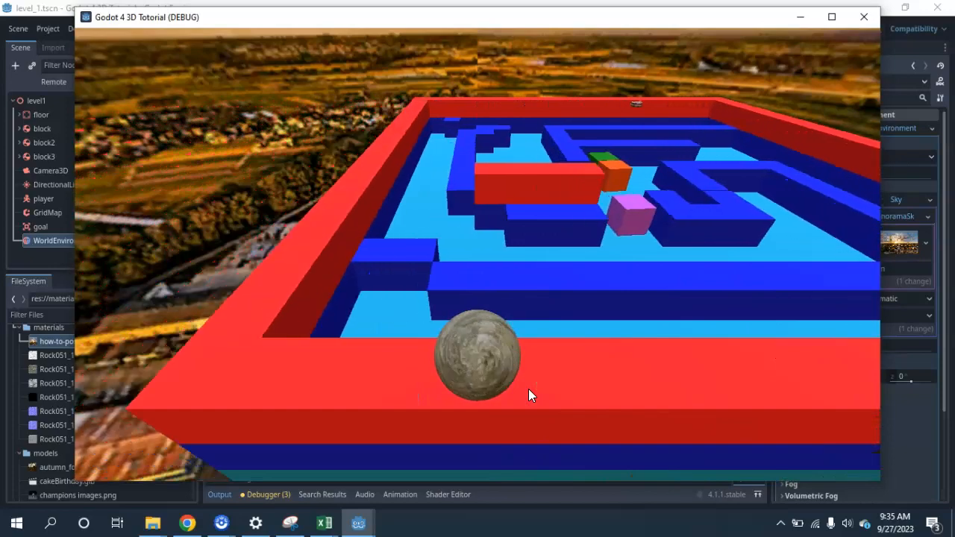
pyautogui.press('Right')
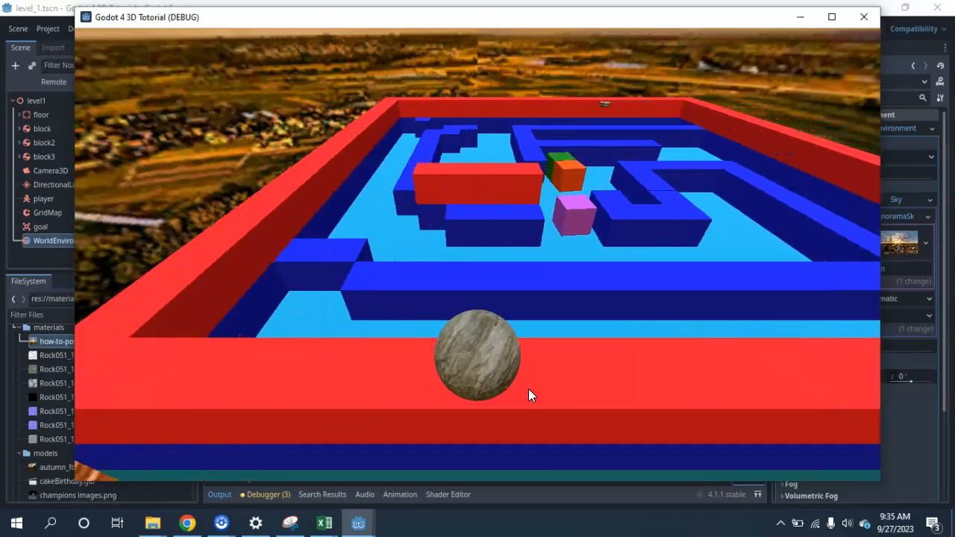
pyautogui.press('Right')
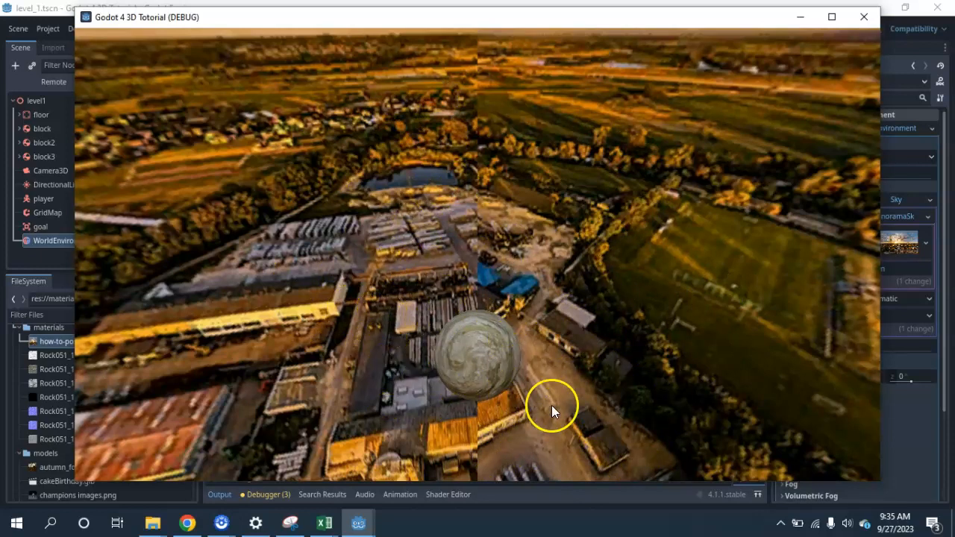
pyautogui.click(863, 20)
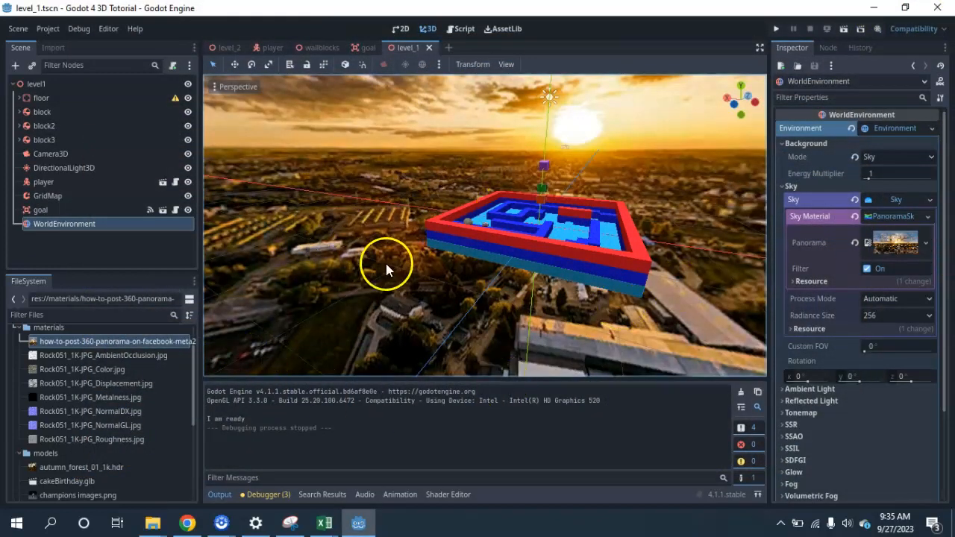
pyautogui.scroll(-3, 552, 276)
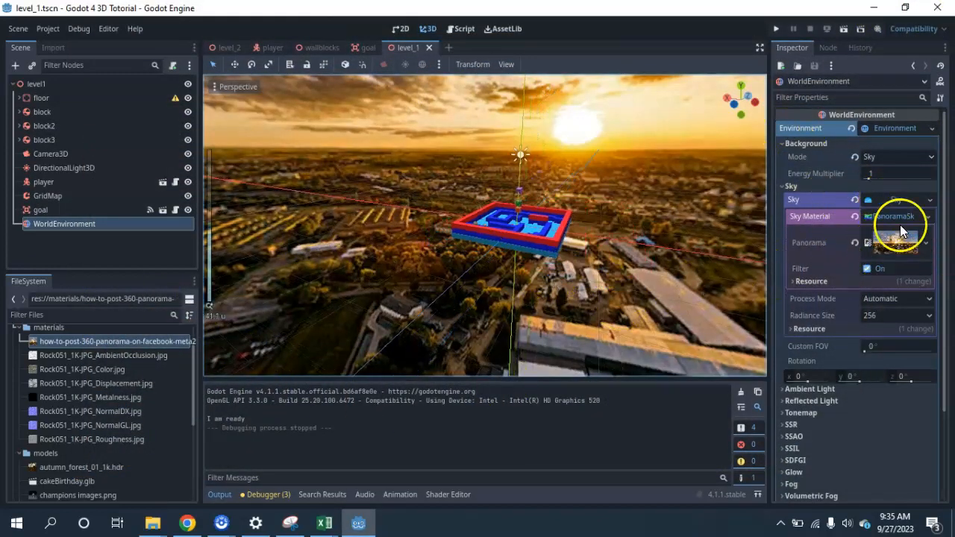